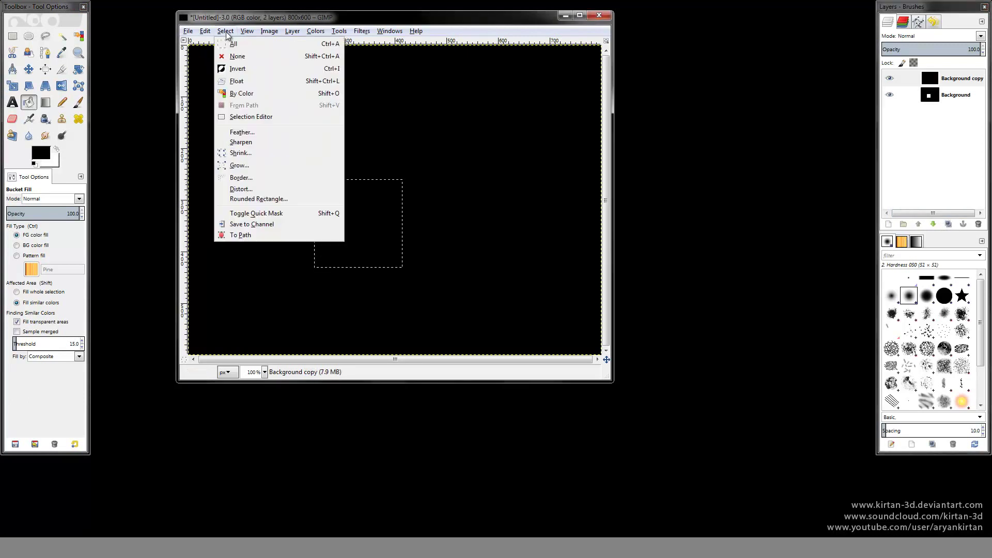
- Deselect everything and speckle the black layer with RGB noise (Red 0.71, Green 0.70, Blue 0.68)
left_click(234, 56)
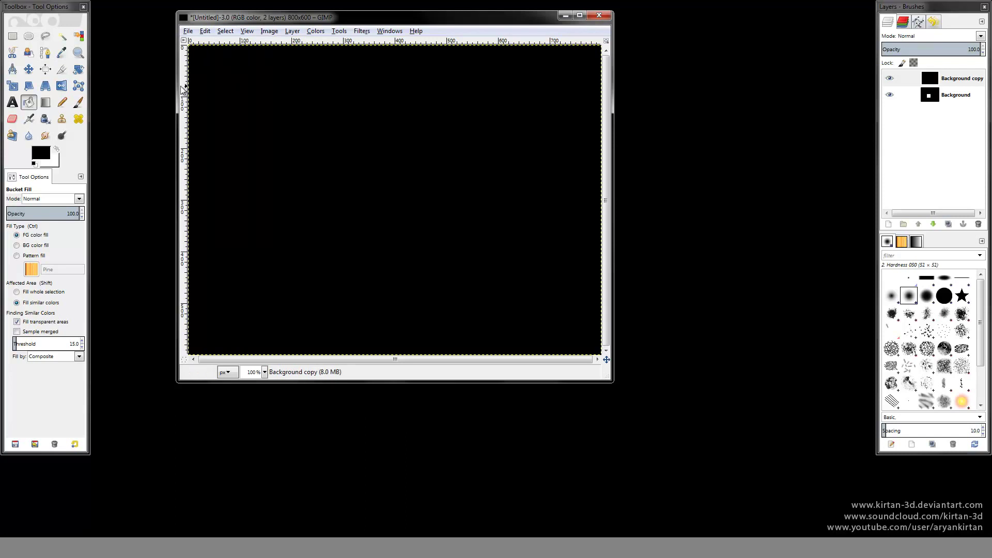
left_click(361, 31)
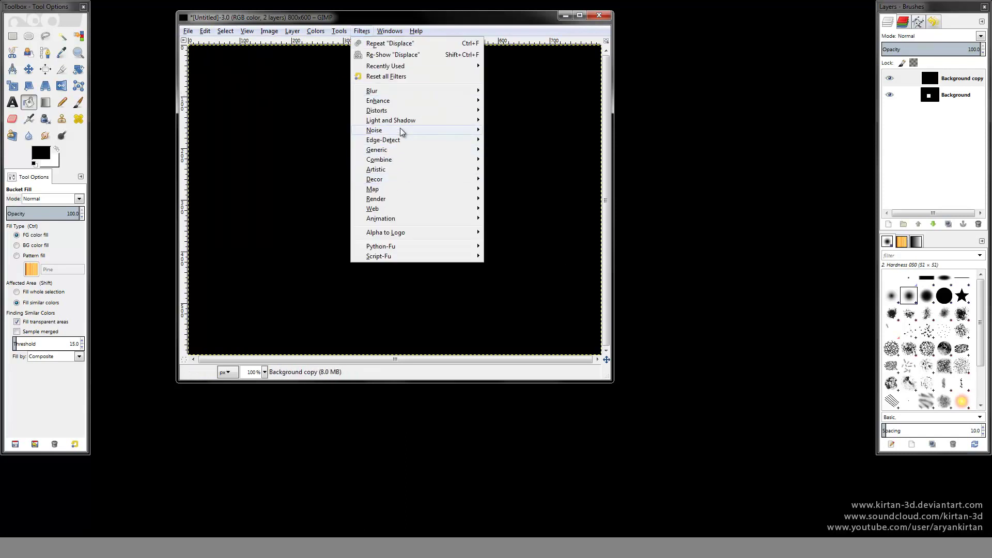
mouse_move(400, 130)
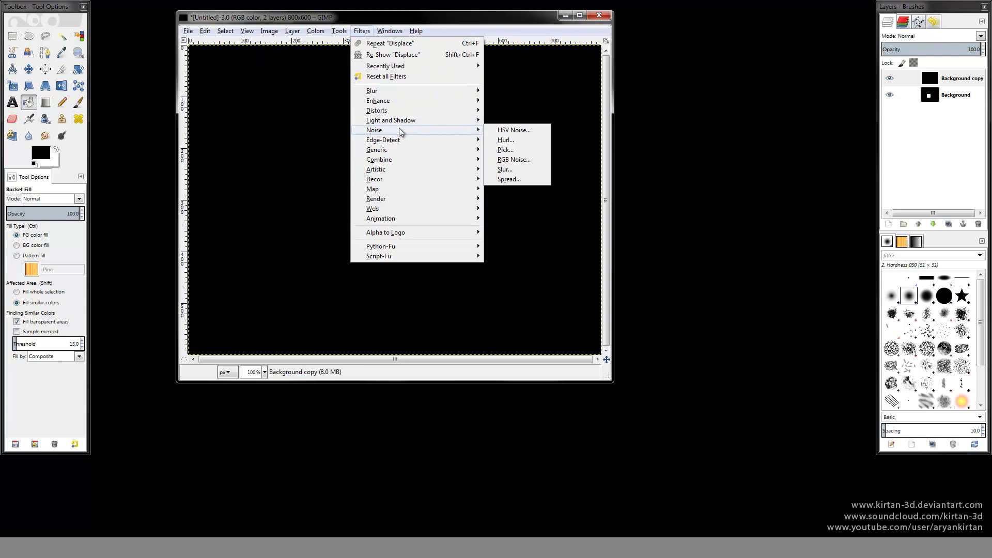
left_click(525, 160)
left_click(517, 405)
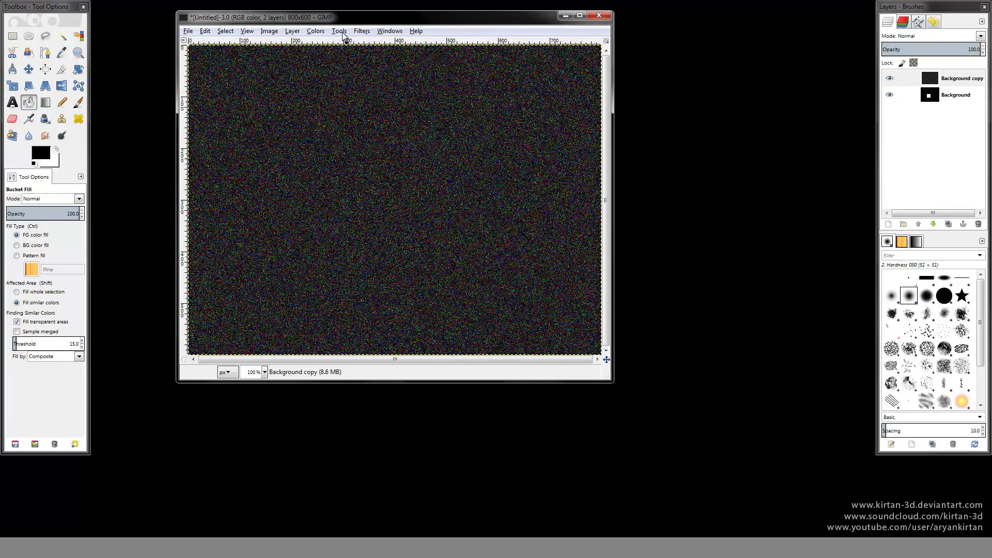
- Brighten the colour noise with Levels, lowering the white point to 10
left_click(315, 30)
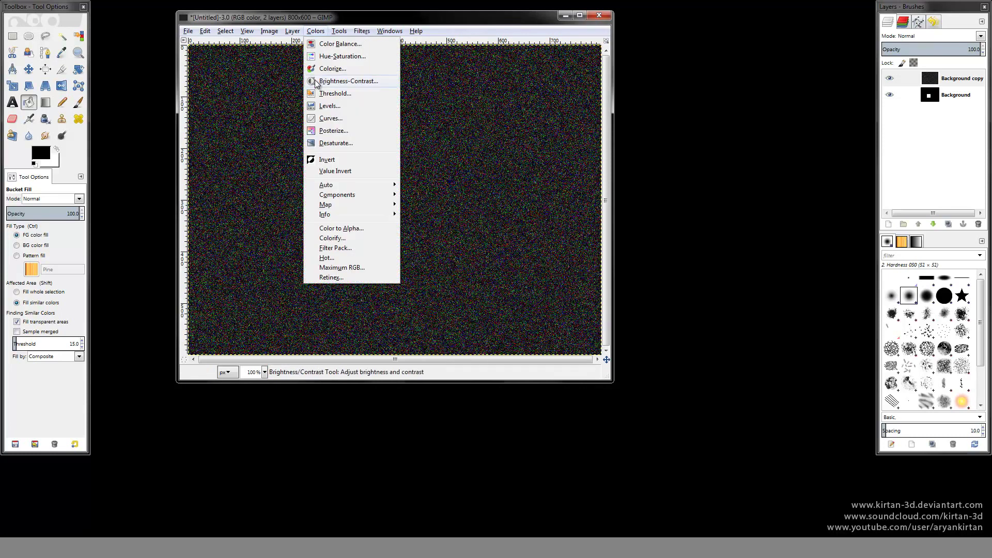
left_click(314, 103)
left_click_drag(472, 143, 306, 143)
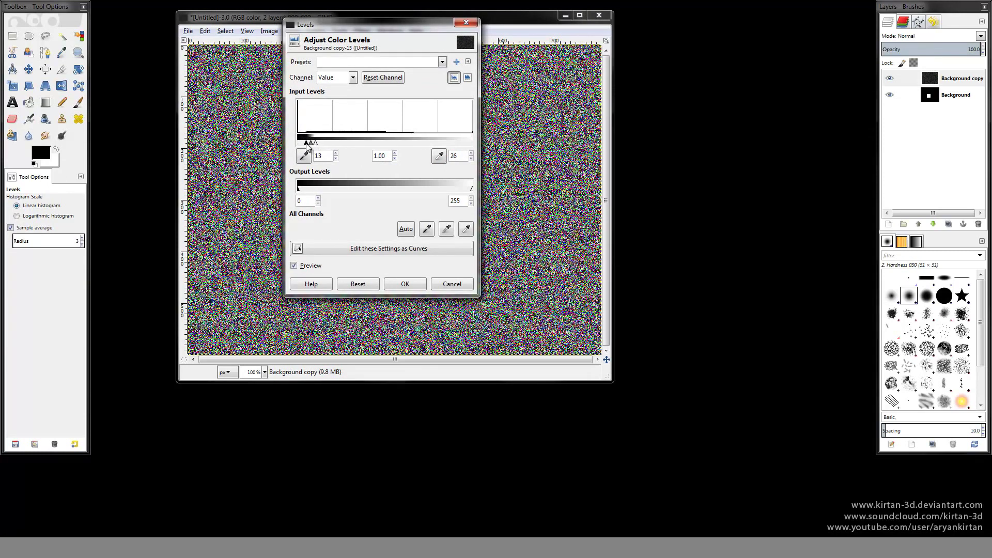
left_click_drag(314, 141, 304, 143)
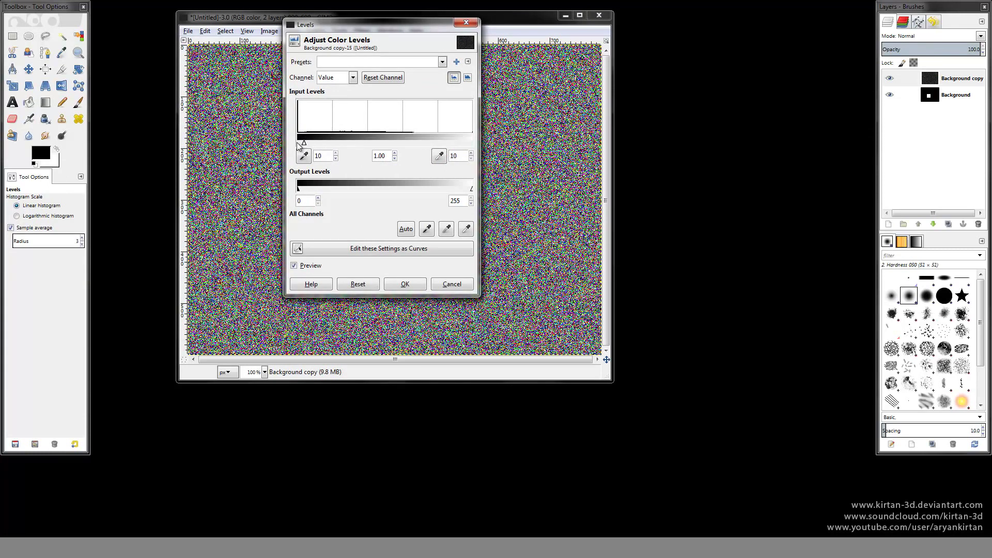
left_click(405, 284)
- Desaturate the noise layer to grey using Luminosity
left_click(315, 31)
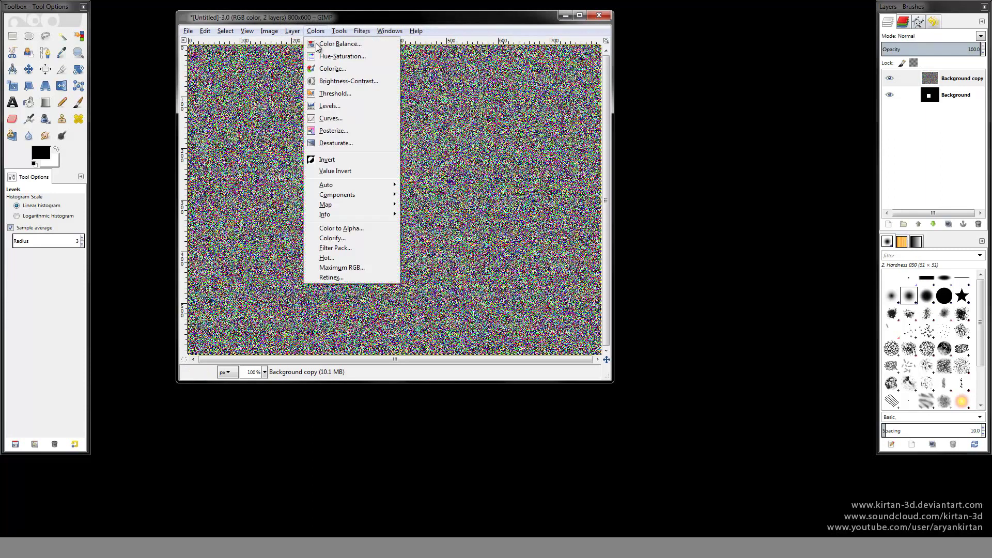
left_click(326, 143)
left_click(331, 201)
left_click(414, 246)
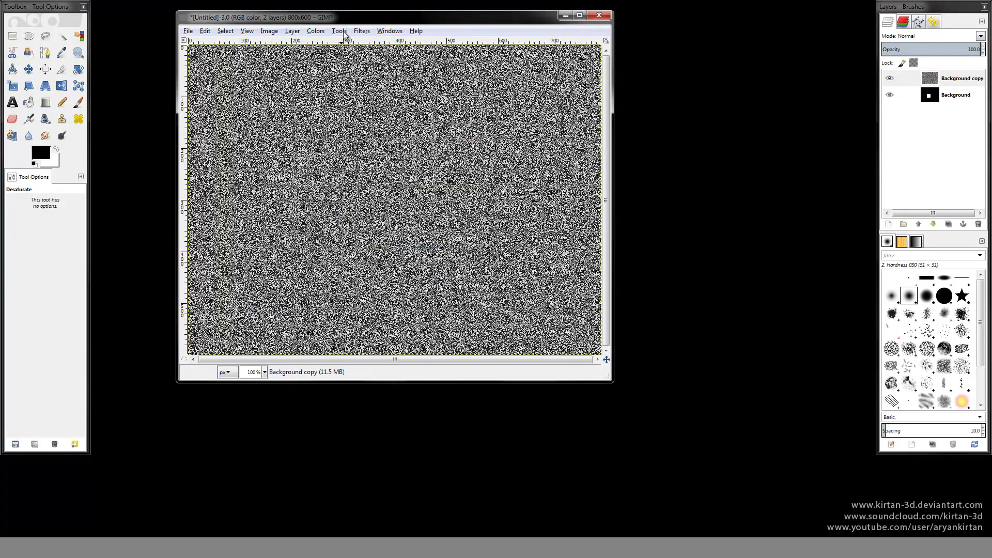
- Brighten the grey noise again with Levels, then duplicate the dot layer
left_click(316, 31)
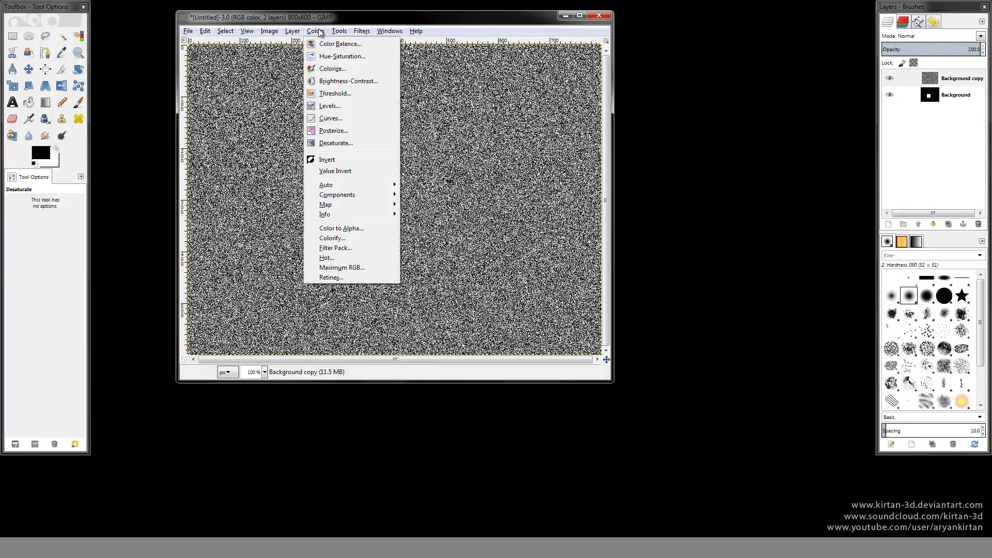
left_click(328, 109)
left_click_drag(471, 142, 312, 142)
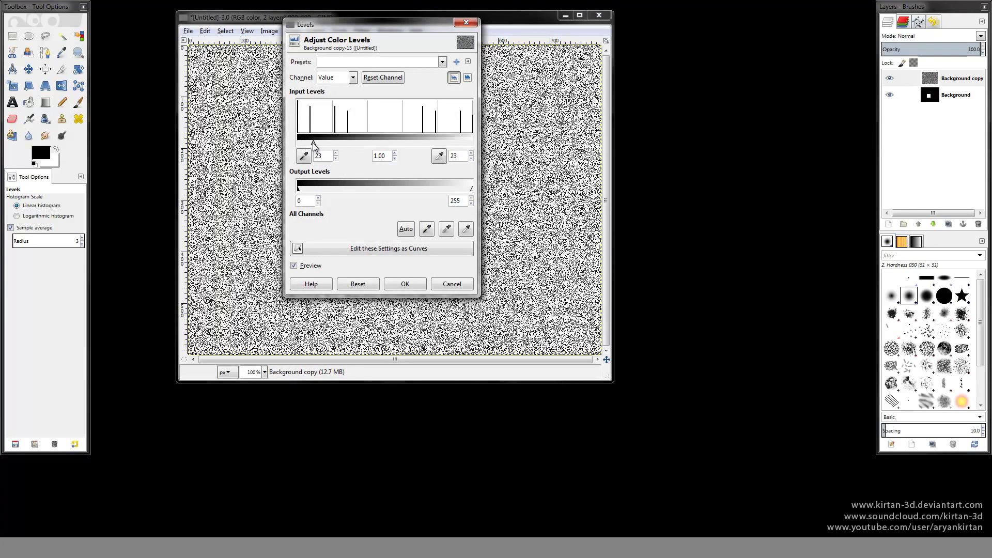
left_click(406, 285)
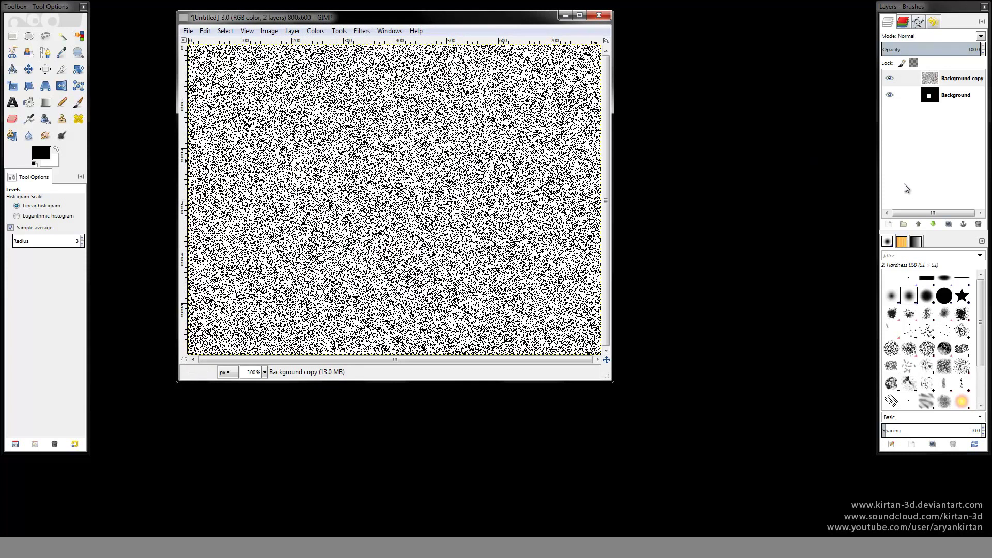
left_click(948, 224)
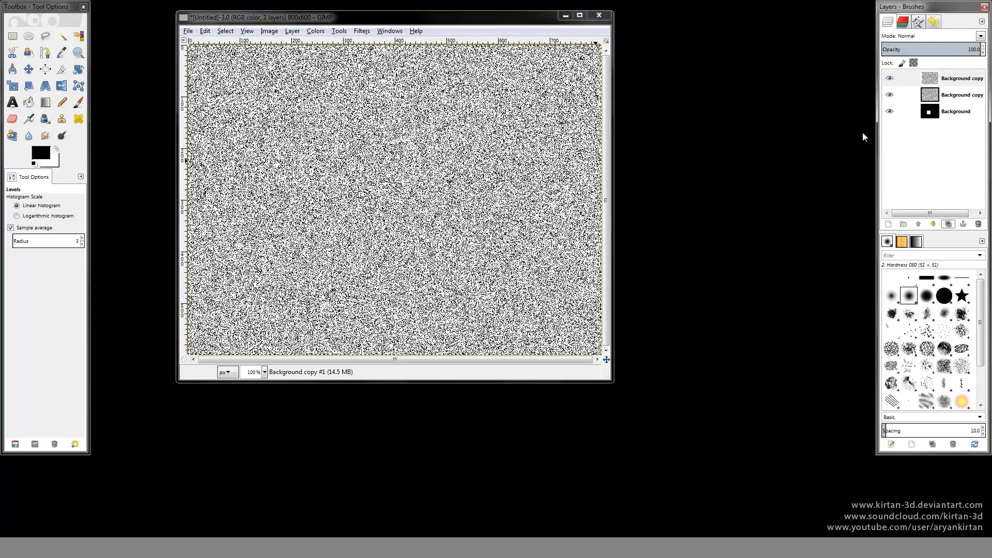
- In the Displace filter, use the Background layer as both the X and Y map
left_click(339, 32)
mouse_move(362, 31)
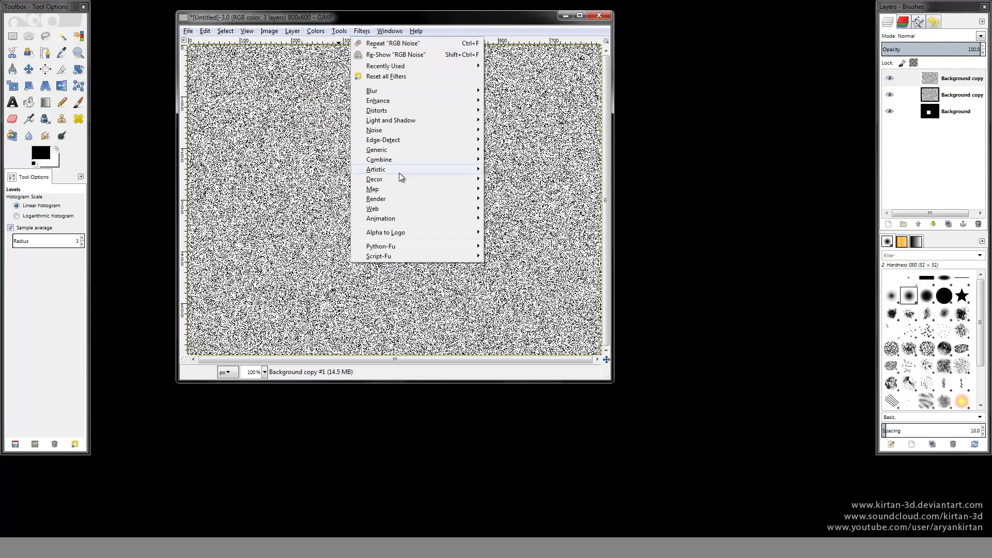
mouse_move(392, 188)
left_click(506, 203)
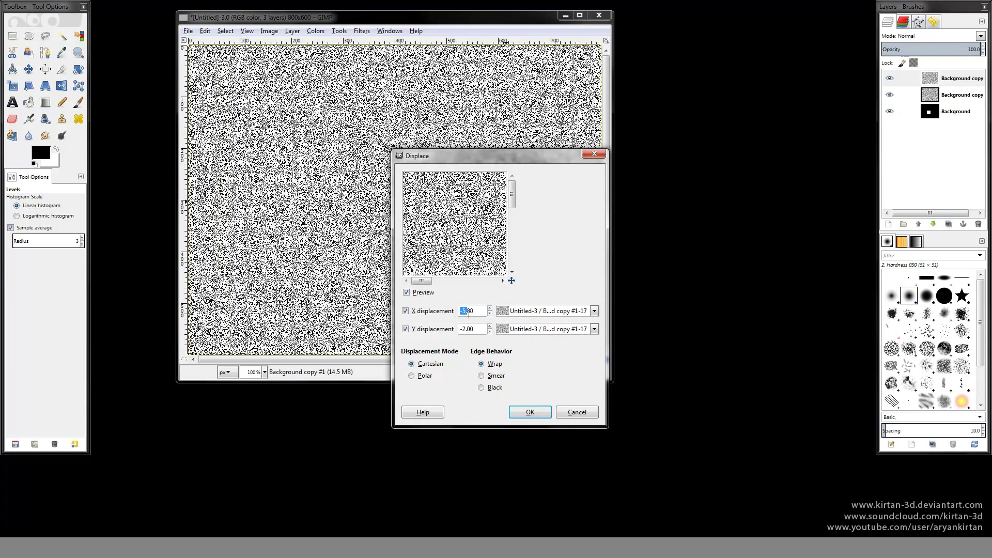
left_click(516, 312)
left_click(522, 344)
left_click(517, 329)
left_click(522, 367)
- Apply X displacement 3 and Y displacement 1 to the top layer, then select the middle copy
left_click_drag(474, 310, 425, 315)
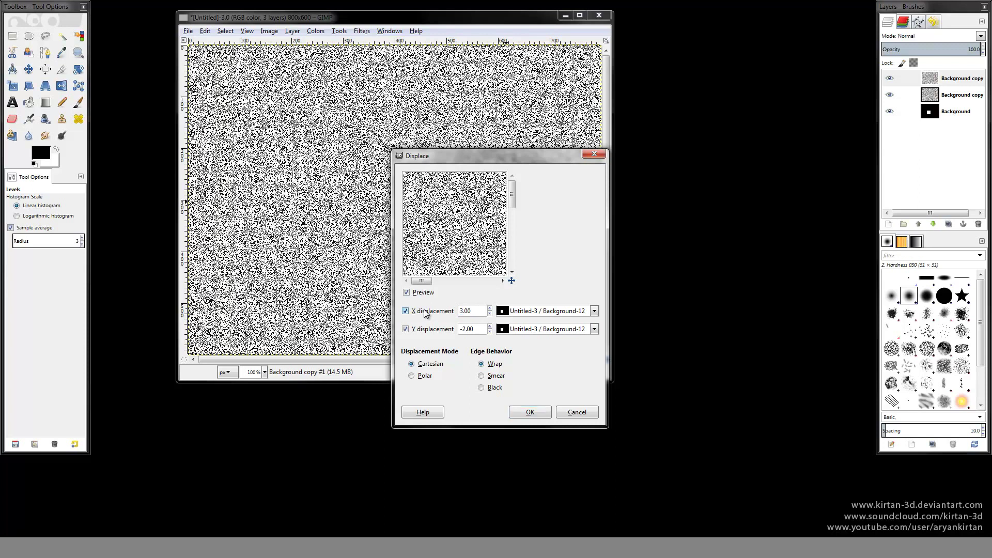
key("Tab")
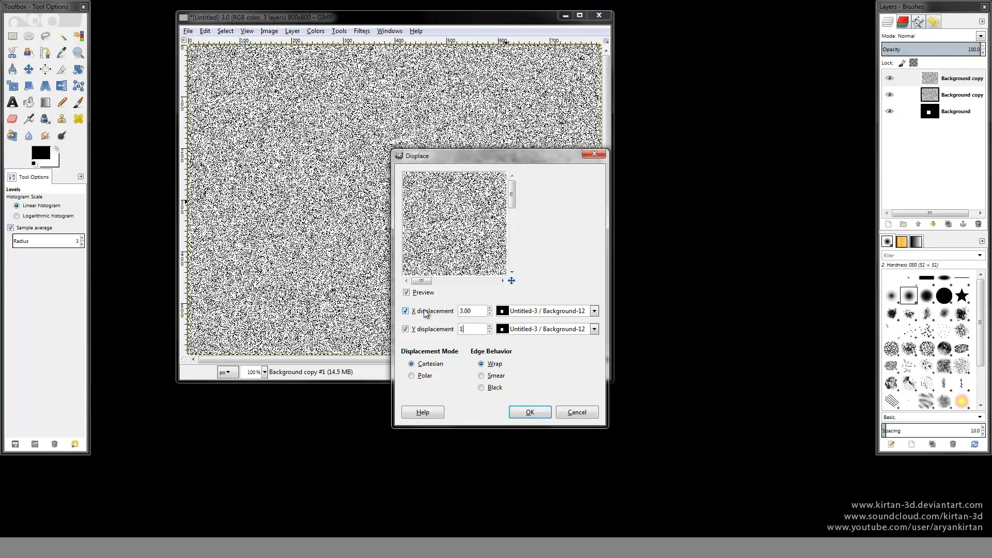
left_click(528, 412)
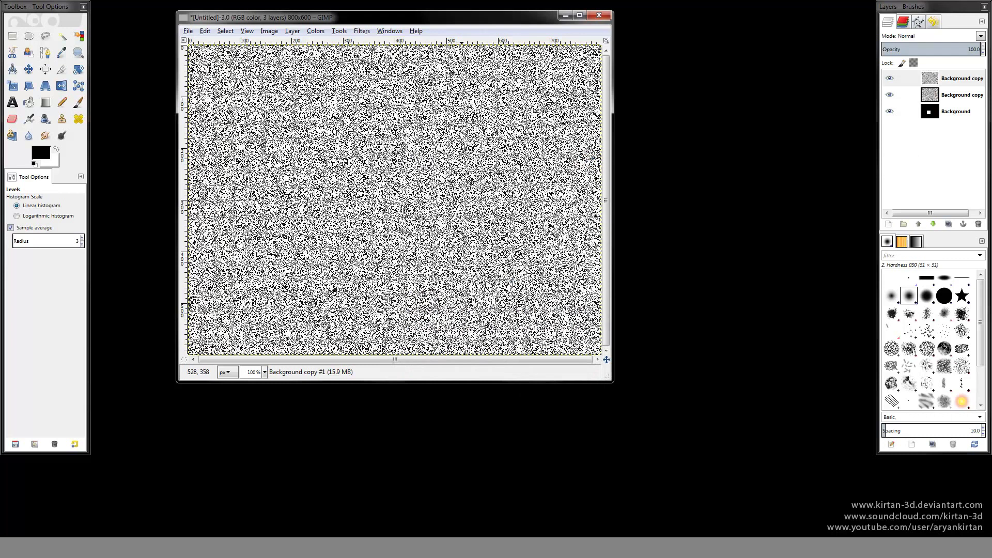
left_click(915, 93)
- Hide the top copy, displace the middle layer by X -3 and Y -1, then re-show the top layer
left_click(889, 78)
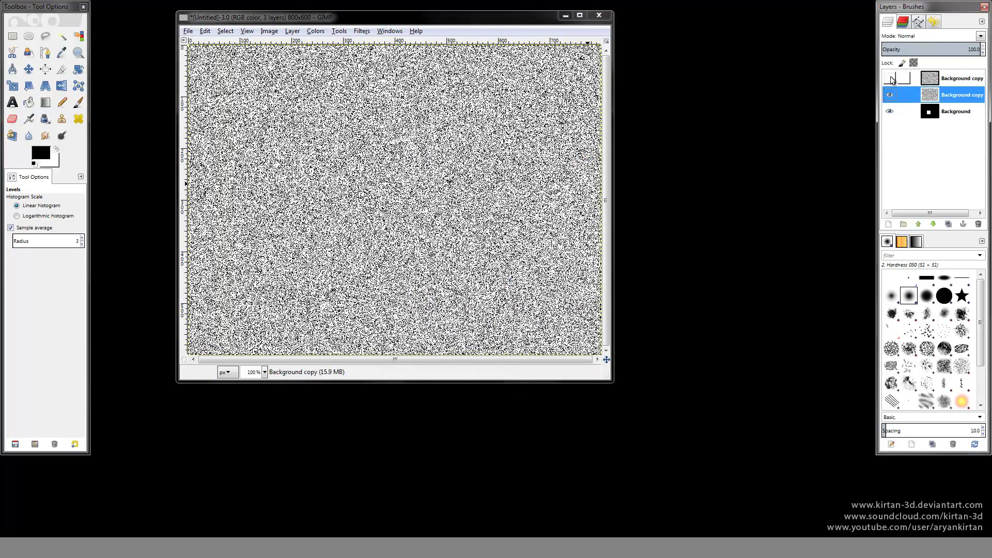
left_click(361, 31)
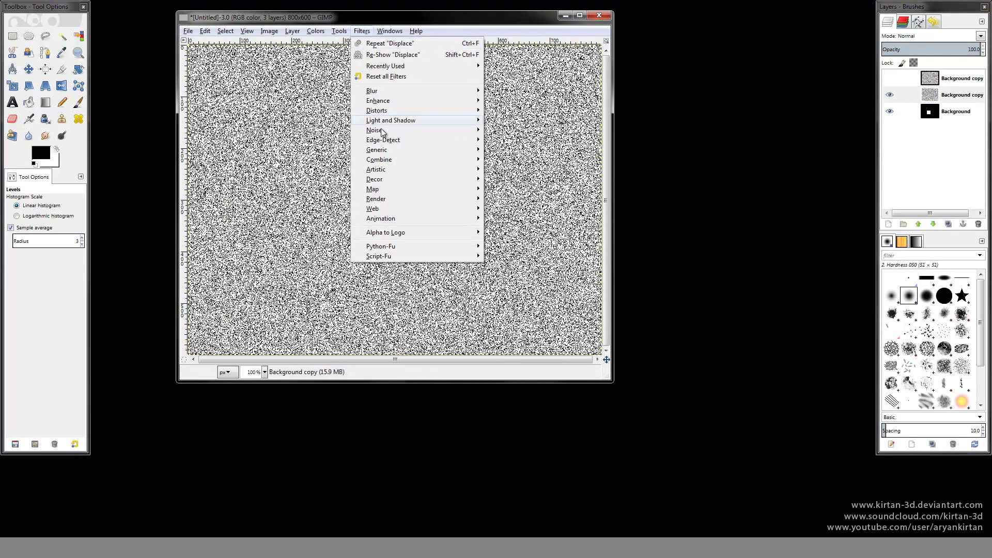
mouse_move(376, 190)
left_click(512, 200)
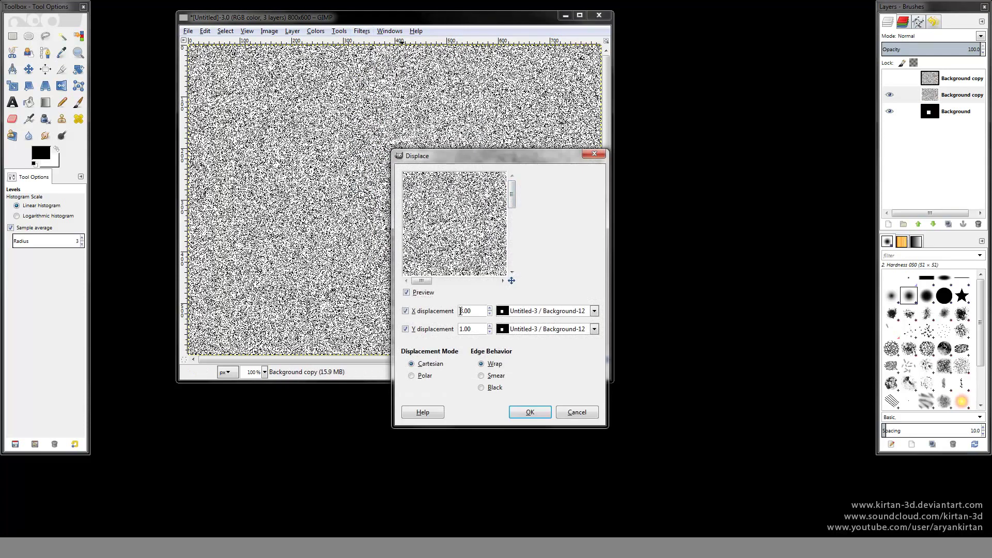
key("Tab")
key("Tab")
key("Tab")
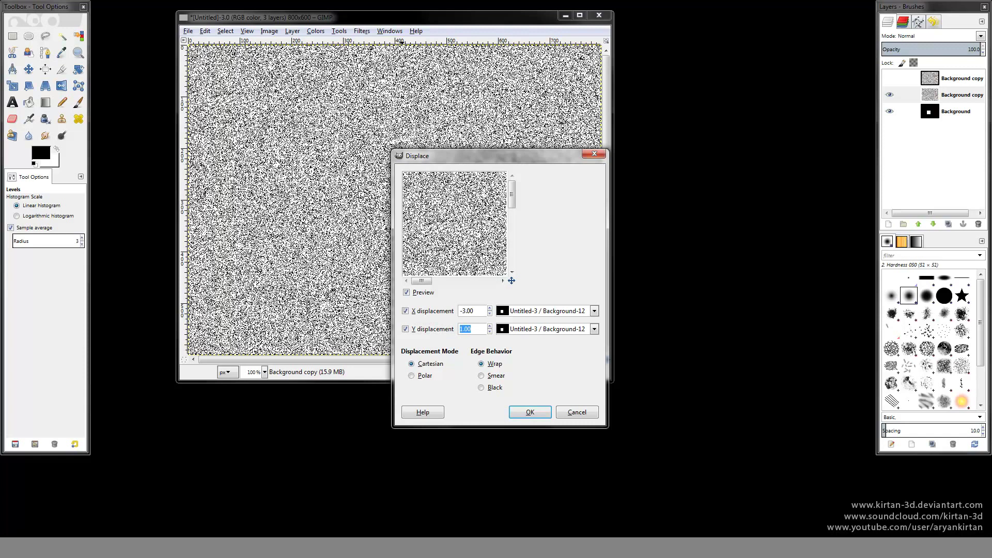
type("-")
left_click(530, 412)
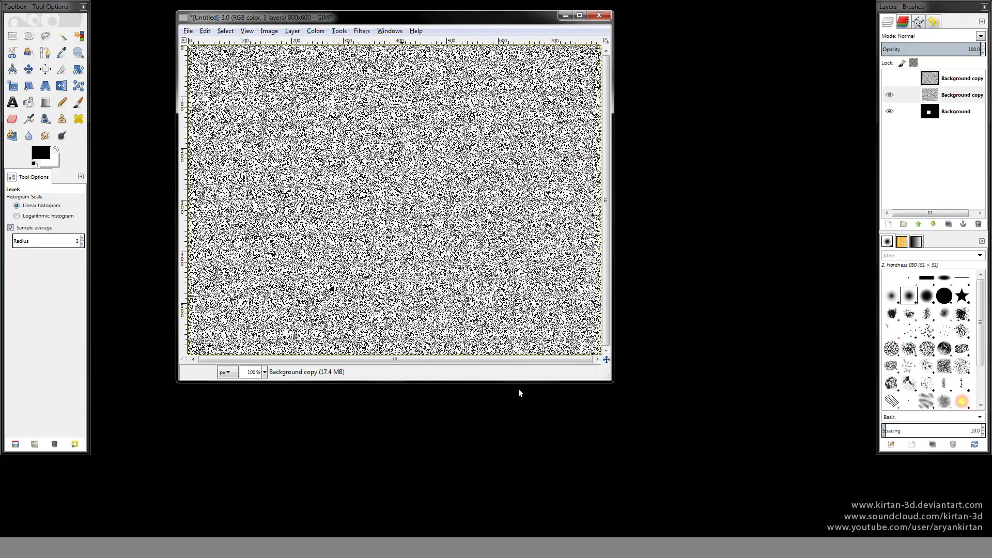
left_click(889, 78)
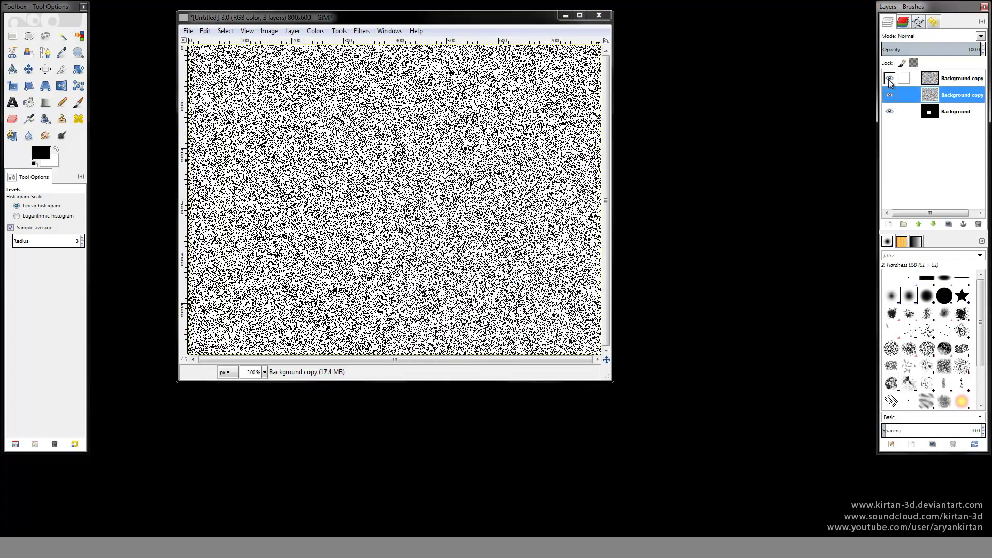
left_click(949, 80)
- Tint the top noise layer cyan by pulling its Red curve endpoint to 0
left_click(316, 31)
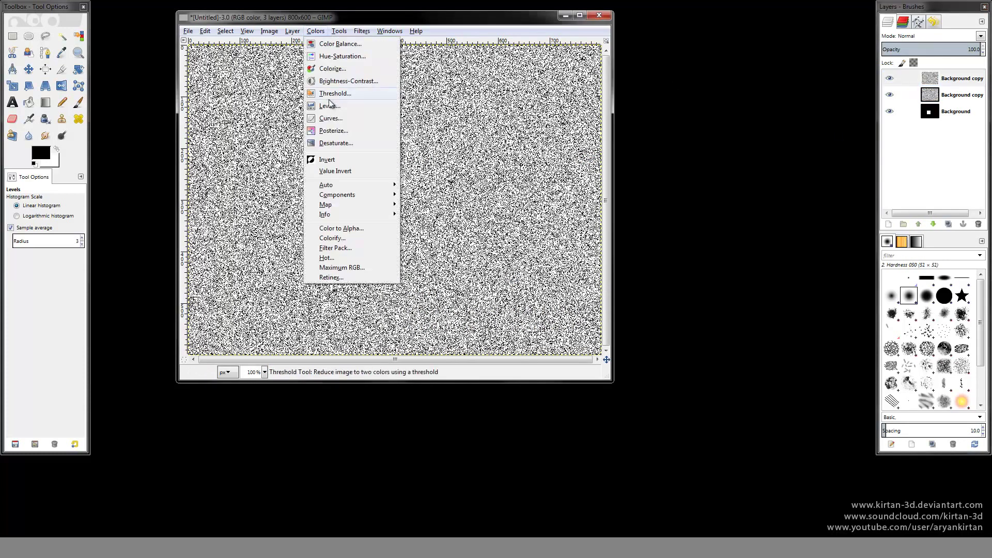
left_click(331, 118)
left_click(405, 132)
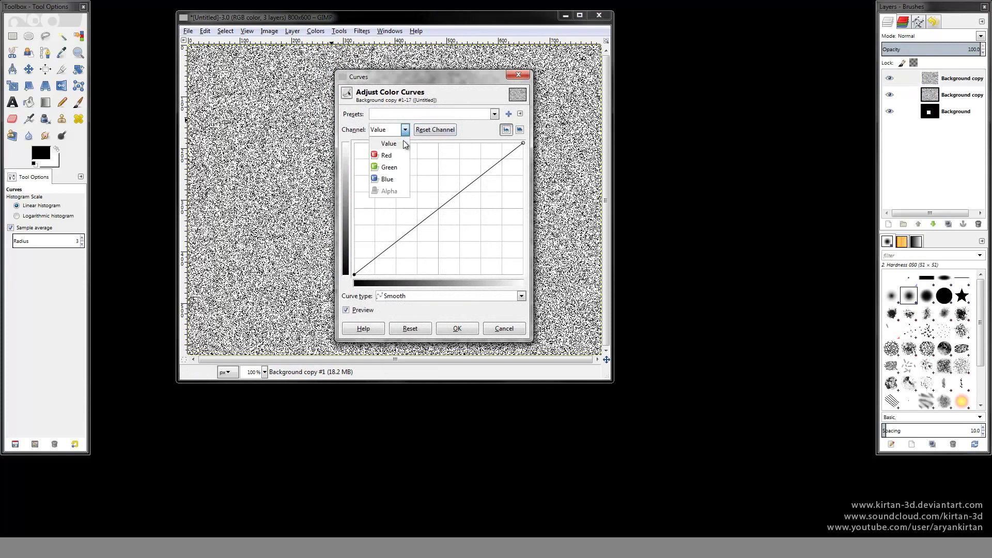
left_click(391, 156)
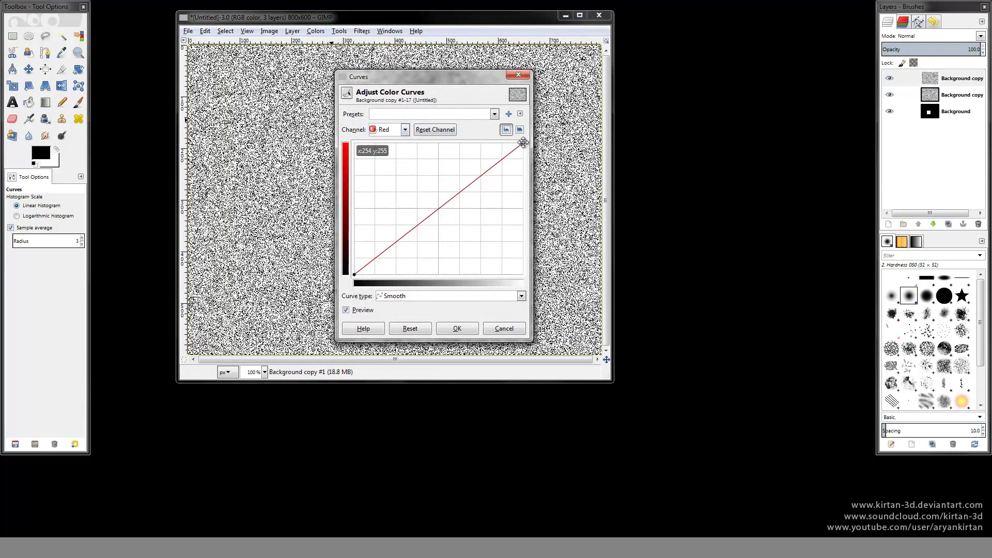
left_click_drag(523, 144, 523, 255)
left_click(458, 329)
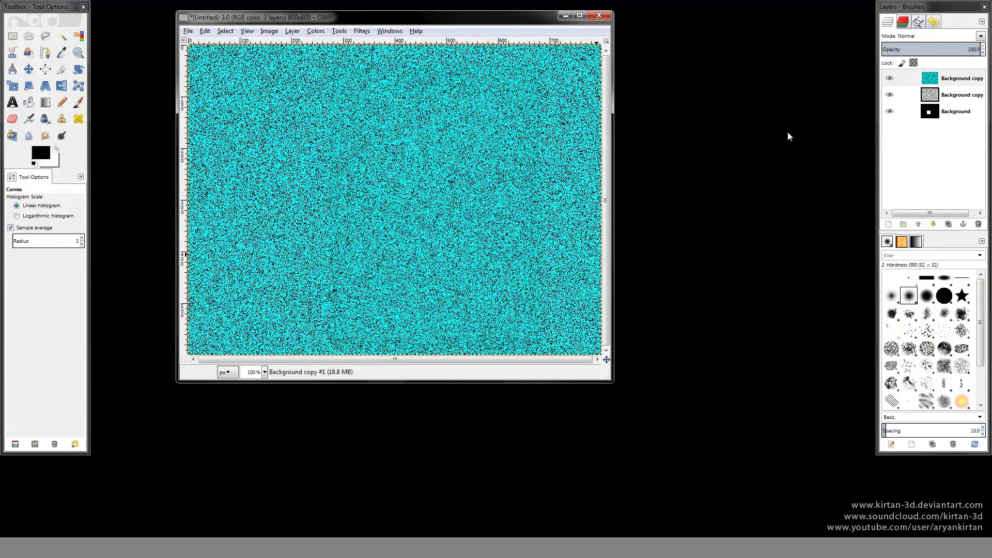
- Turn the middle noise layer red by zeroing its Green and Blue curves, then re-show the cyan layer
left_click(890, 78)
left_click(902, 94)
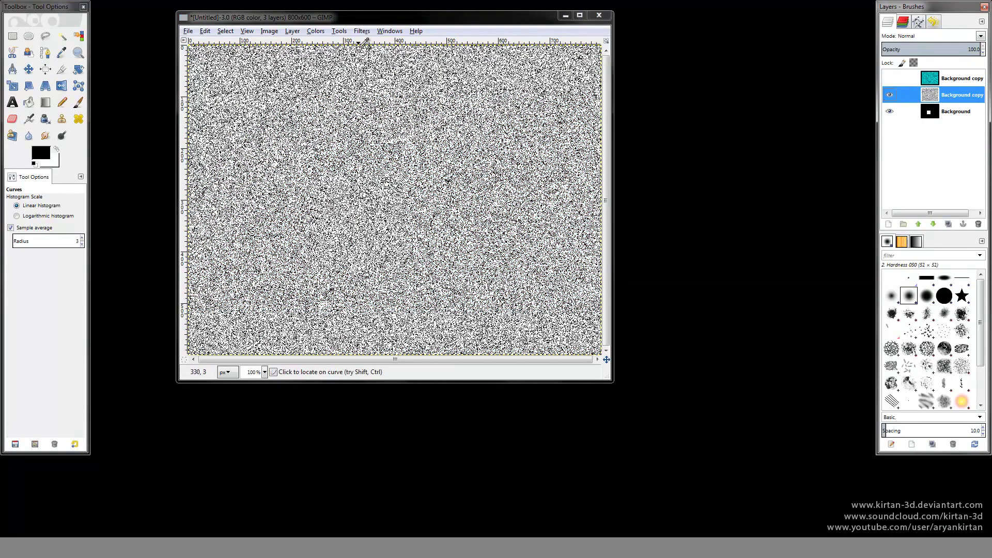
left_click(316, 31)
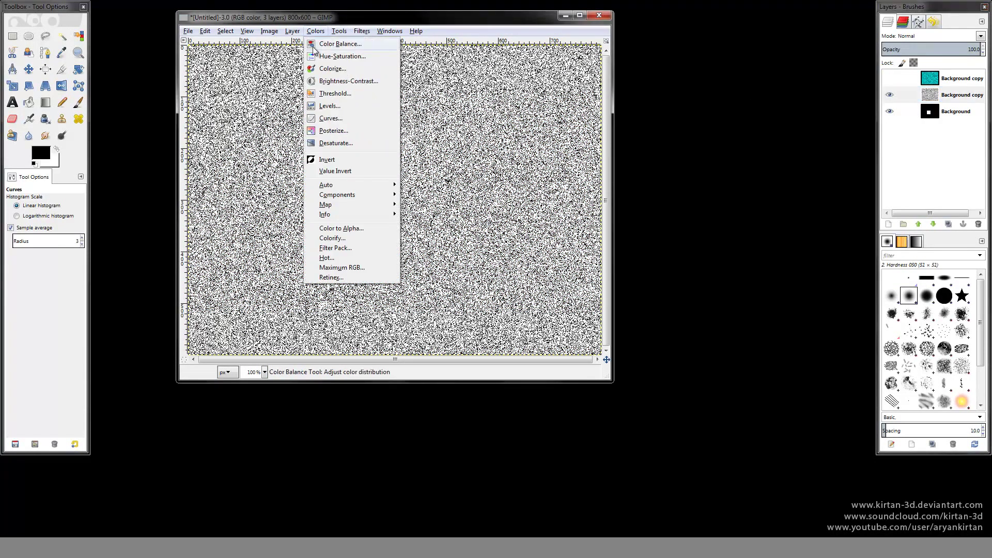
left_click(324, 119)
left_click(387, 130)
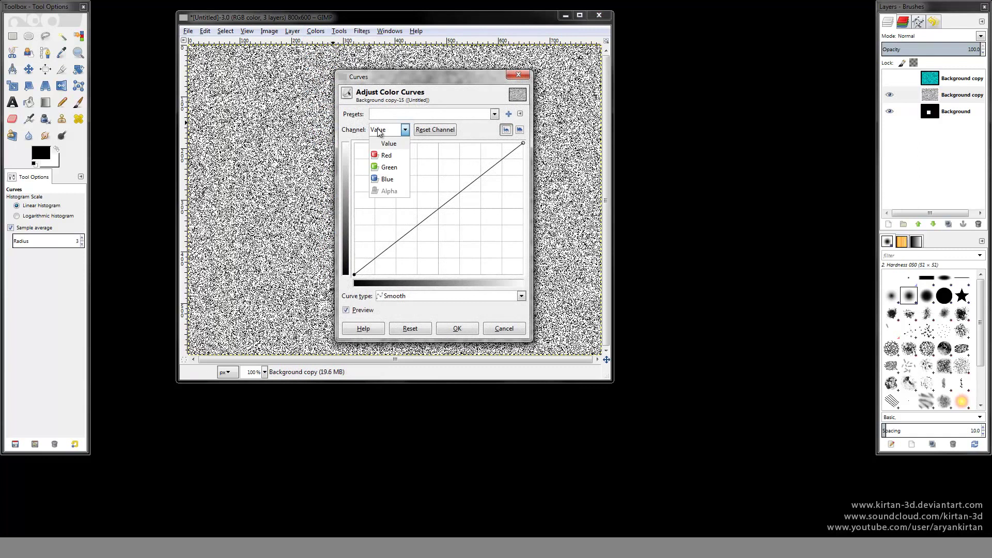
left_click(388, 169)
left_click_drag(523, 143, 559, 287)
left_click(406, 130)
left_click(399, 180)
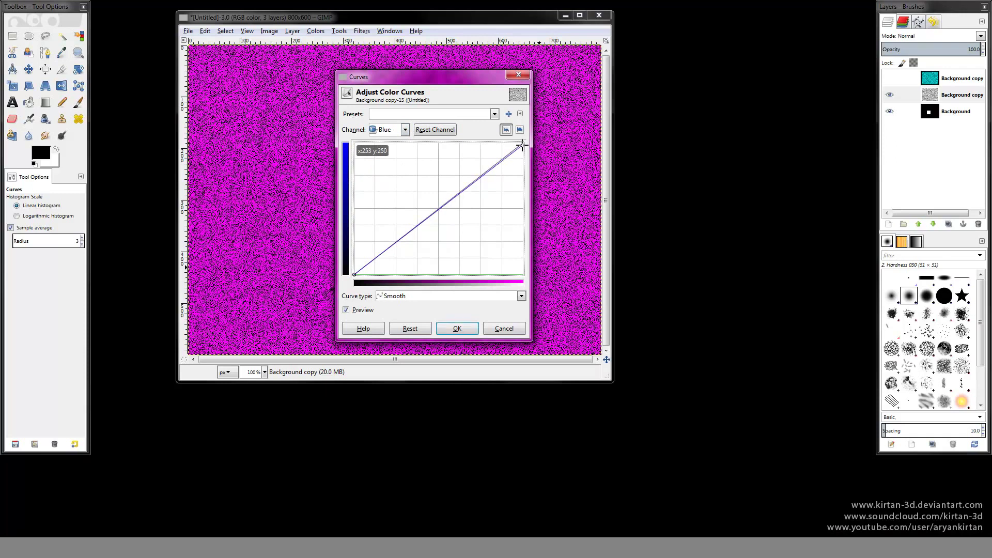
left_click_drag(522, 146, 523, 274)
left_click(457, 329)
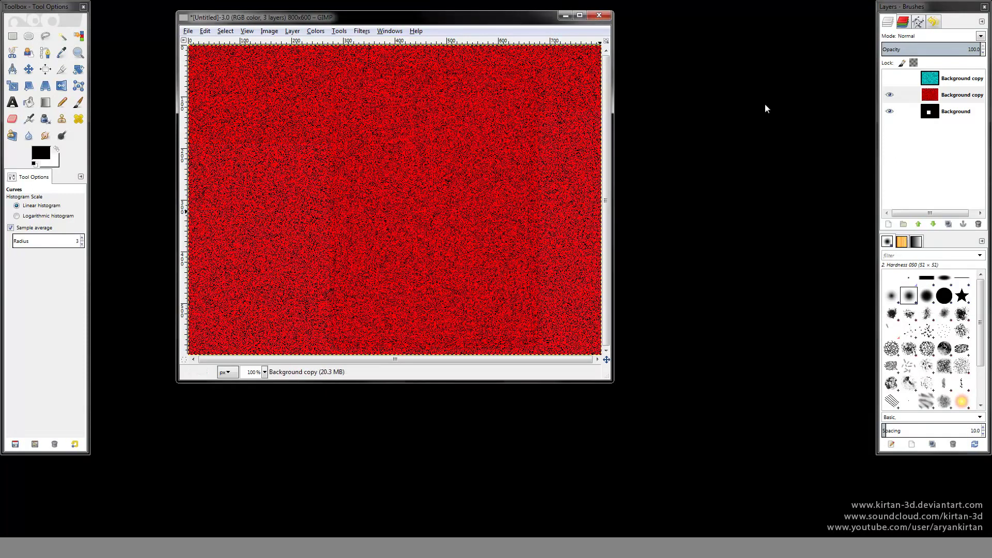
left_click(889, 79)
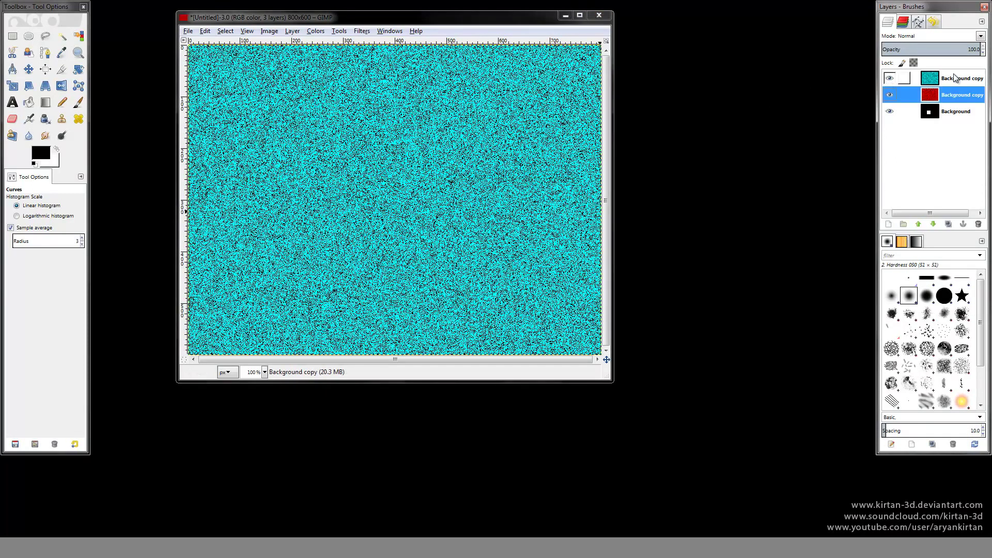
left_click(947, 77)
- Set the cyan noise layer's blend mode to Screen
left_click(981, 36)
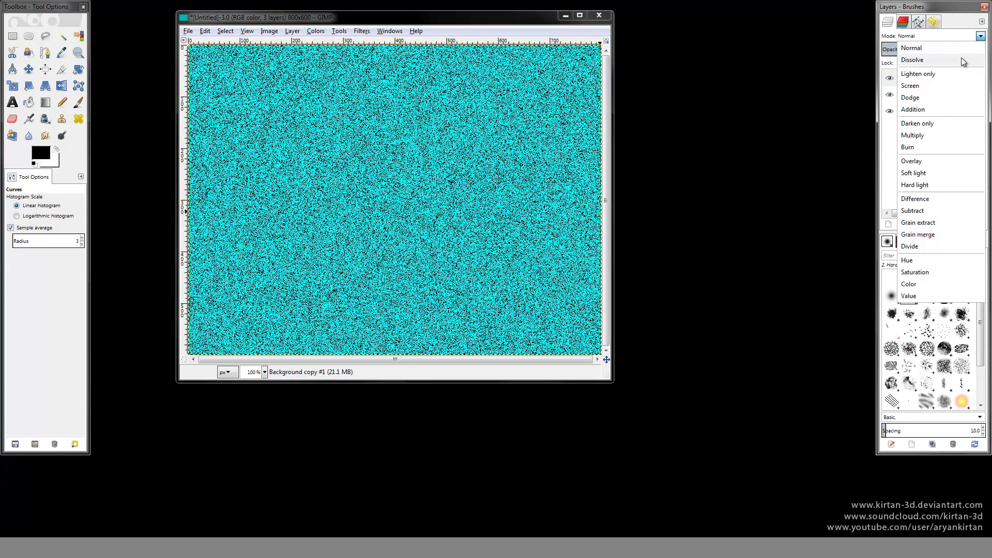
left_click(917, 88)
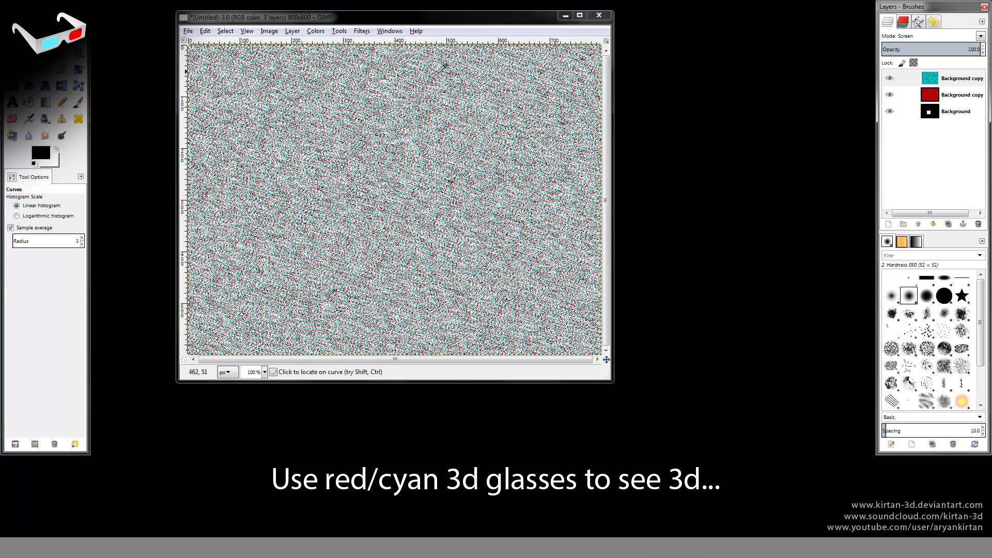
left_click(189, 33)
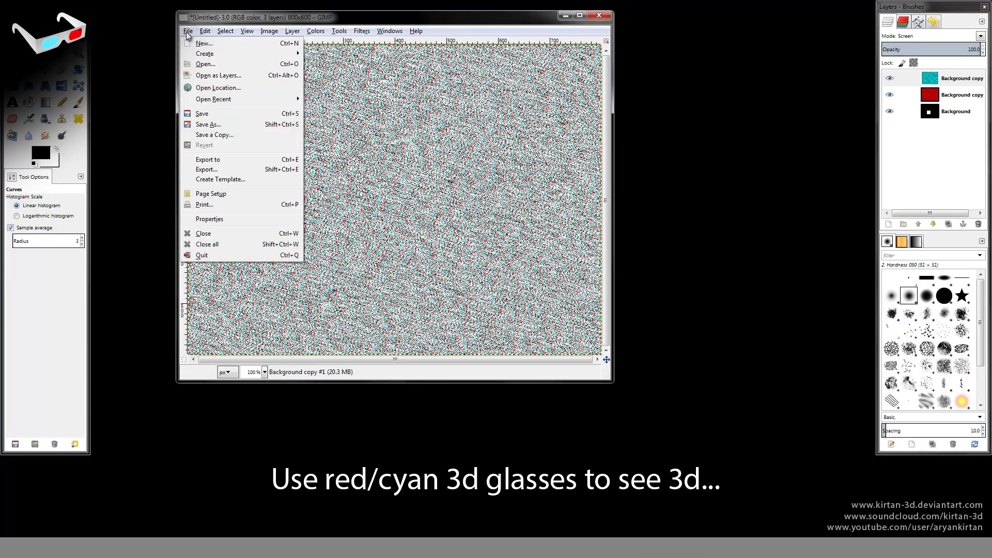
- Export the stereogram to the Desktop as 01.png, then close it without saving the layers
left_click(216, 171)
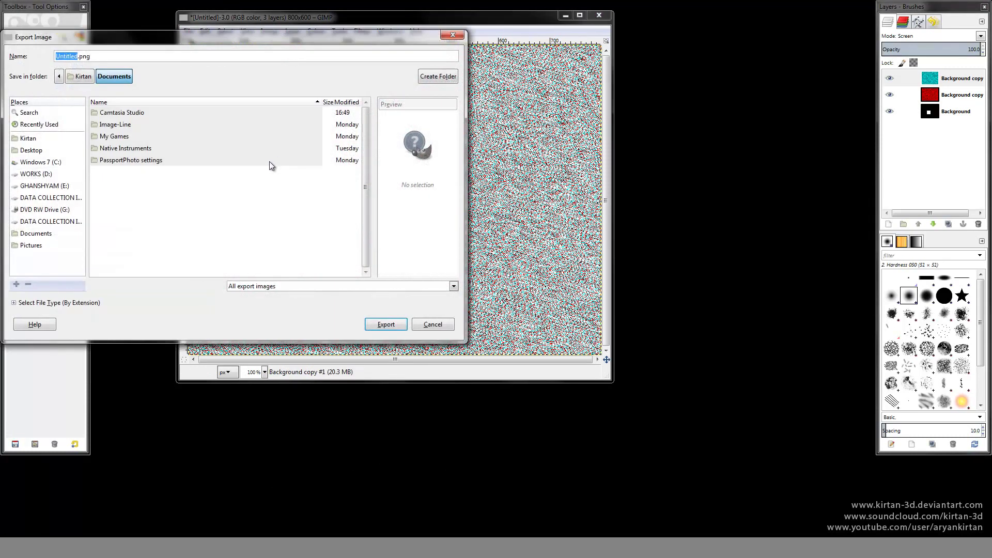
left_click(32, 151)
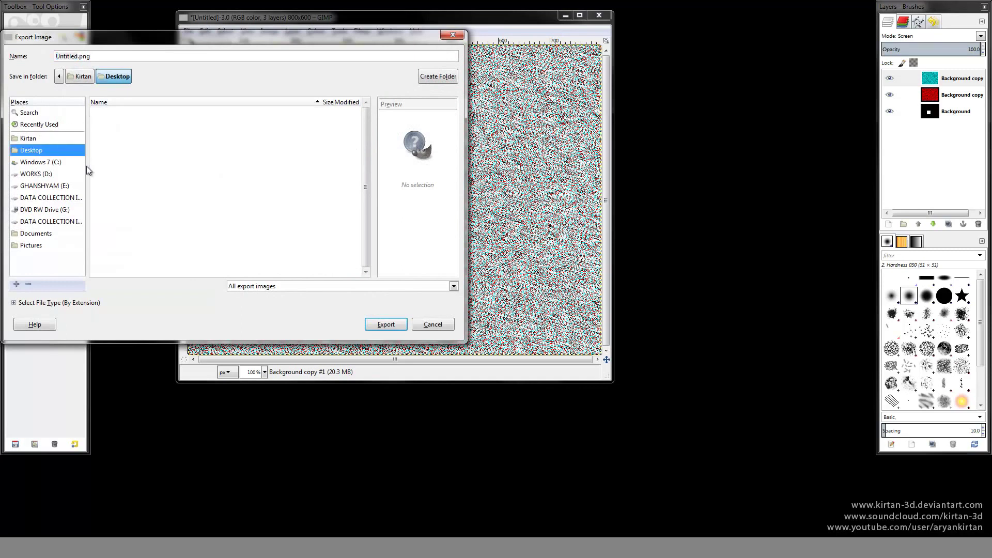
left_click(134, 57)
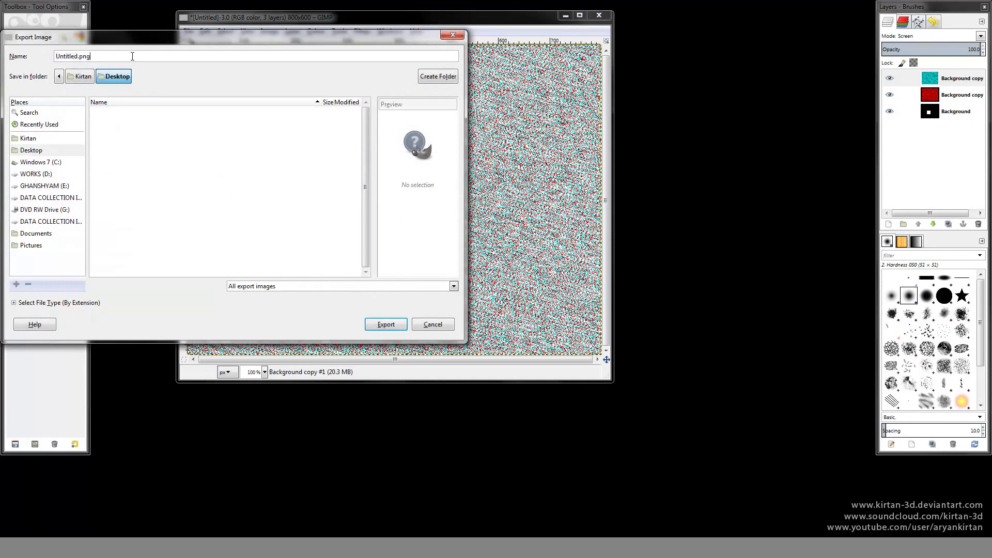
key("ctrl+a")
type("01.png")
key("Return")
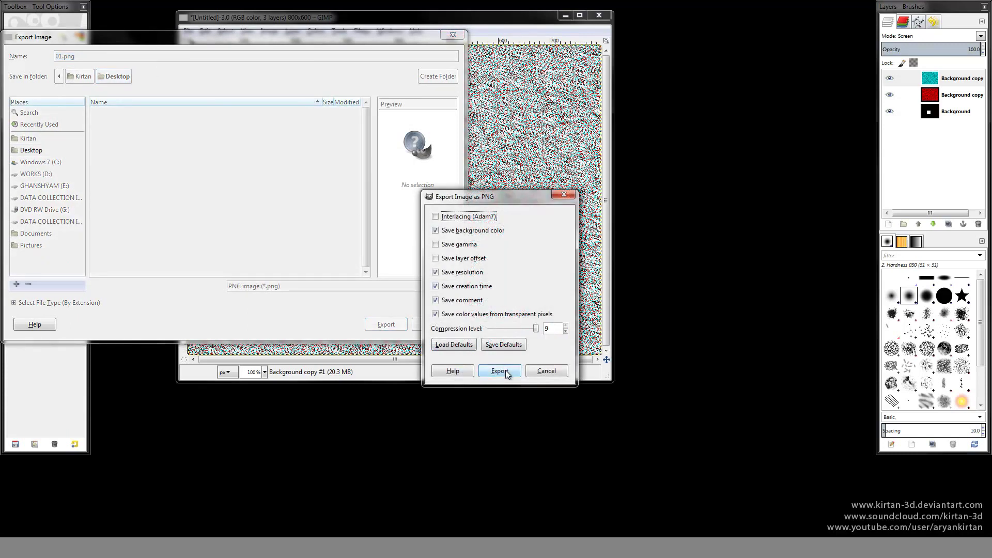
left_click(499, 371)
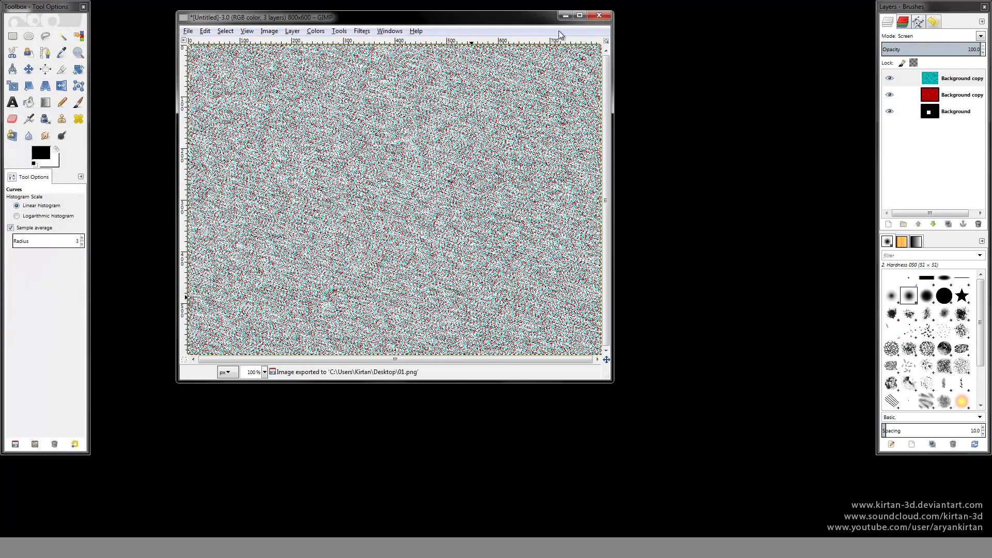
left_click(599, 15)
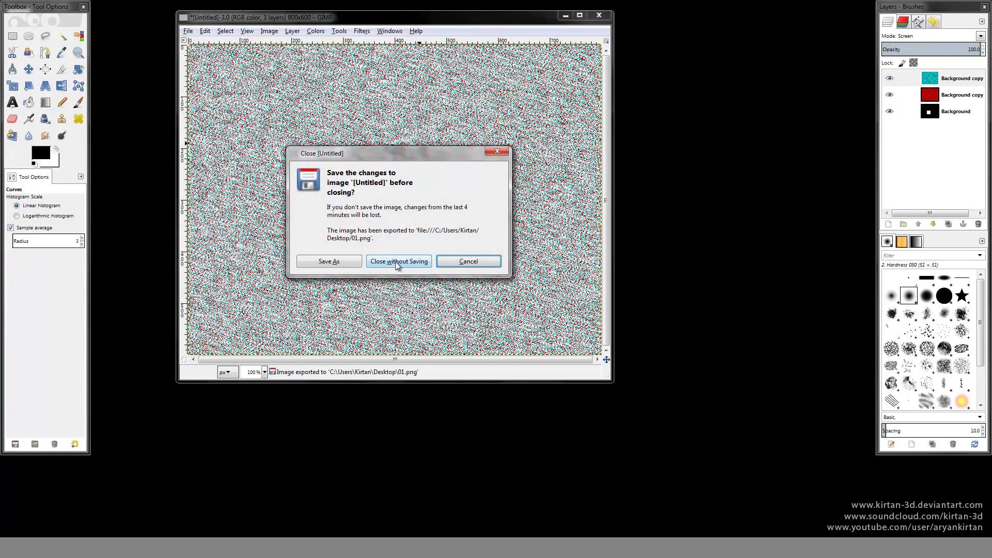
left_click(397, 262)
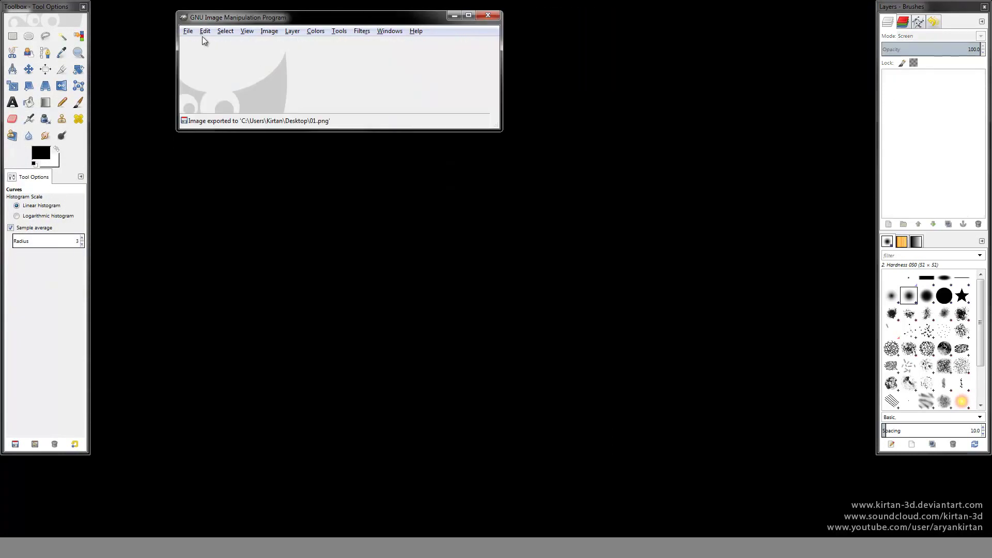
- Open the archer photo Kirtan.jpg
left_click(190, 32)
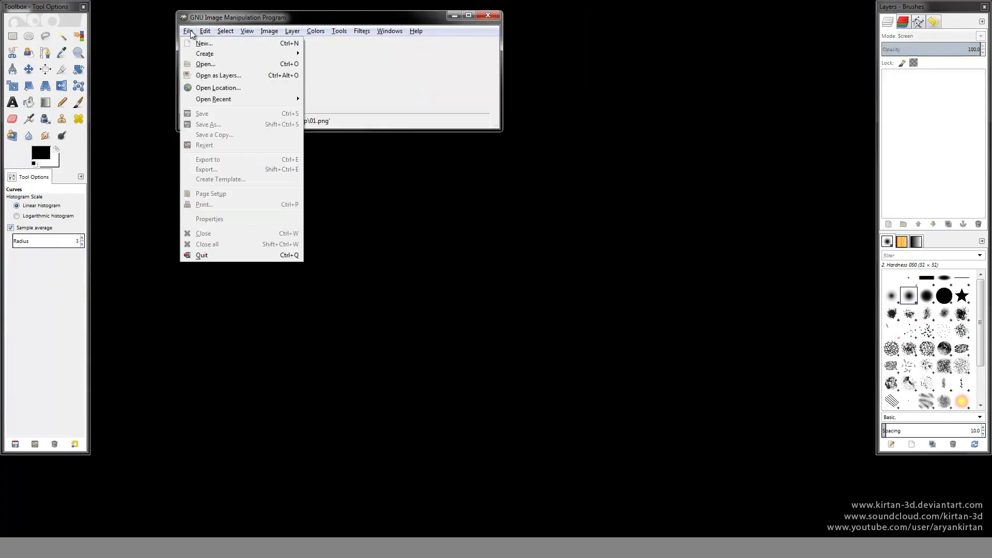
left_click(208, 65)
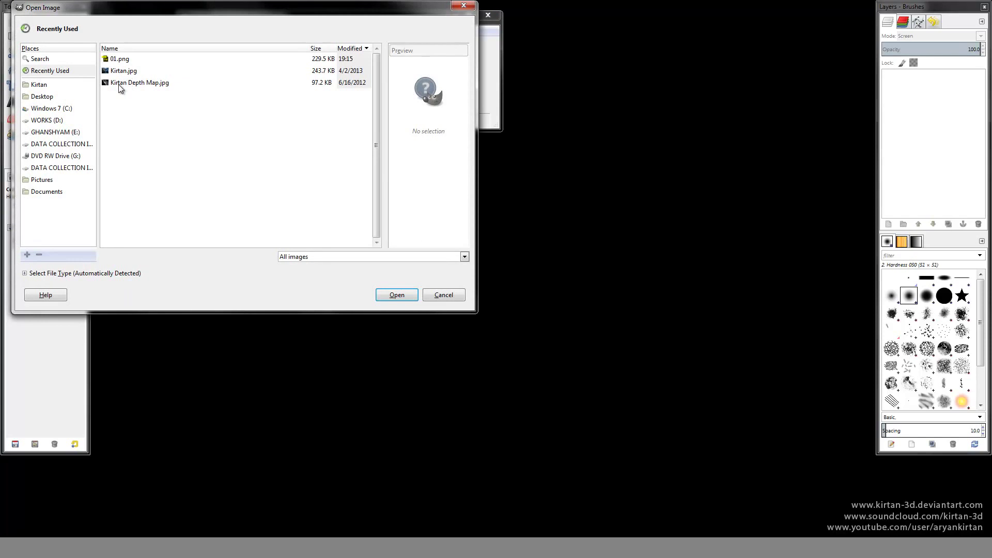
double_click(119, 71)
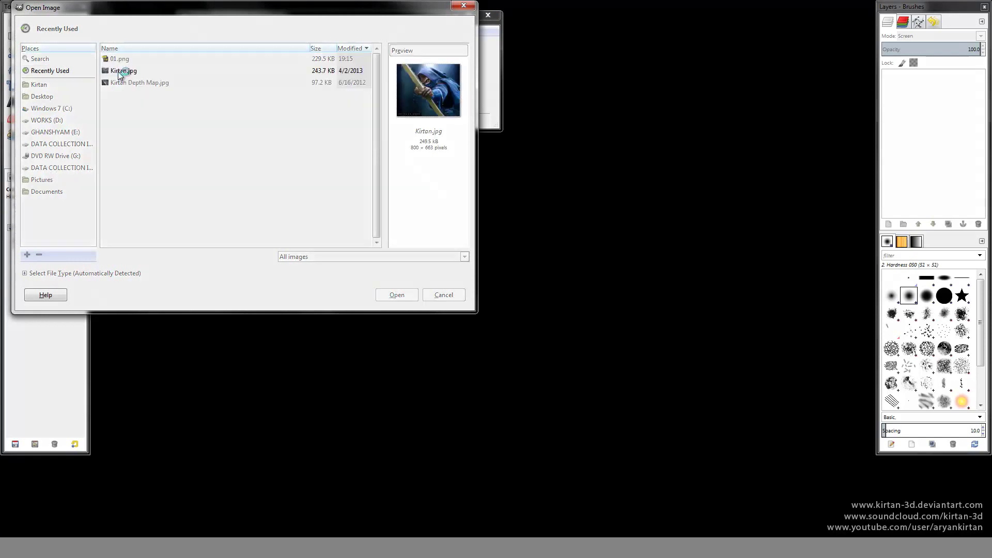
- Add Kirtan Depth Map.jpg as a layer below the photo, then duplicate the photo layer
left_click(188, 30)
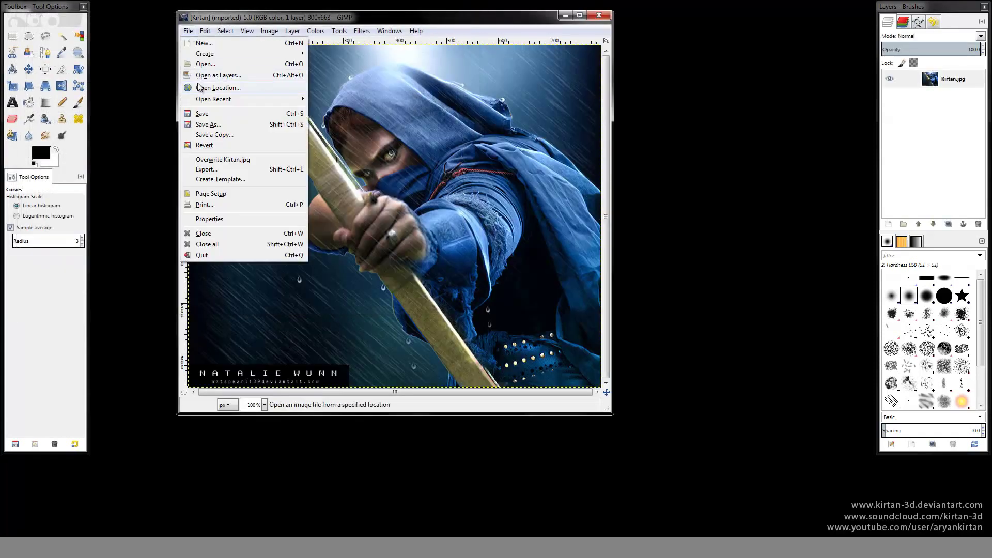
left_click(204, 79)
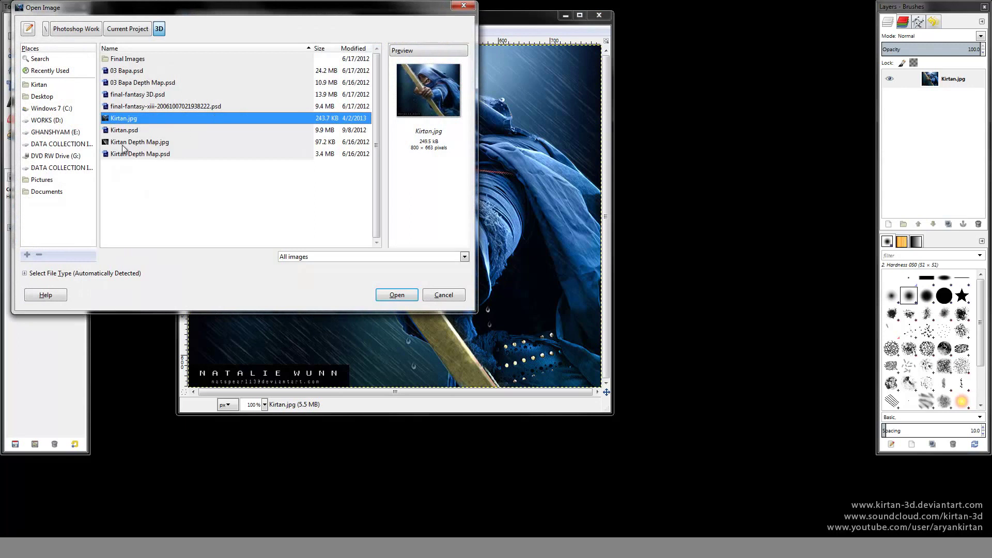
double_click(124, 142)
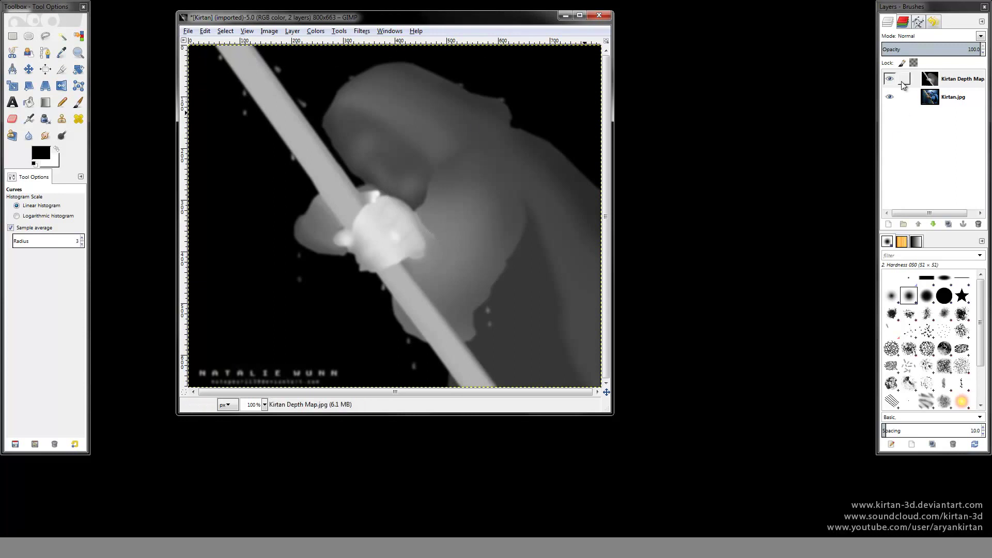
left_click_drag(958, 82, 961, 111)
left_click(953, 87)
left_click(948, 223)
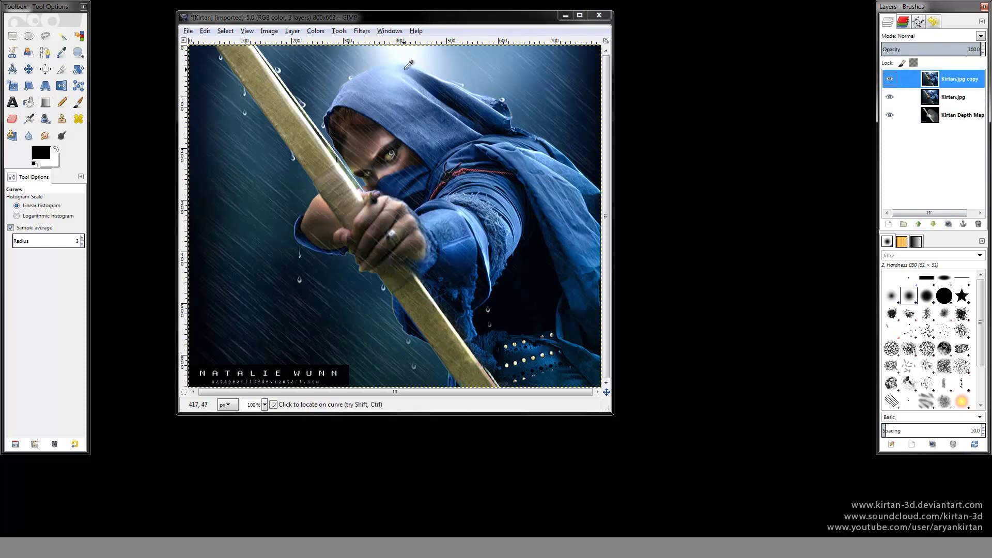
- Displace the photo copy by X 4 and Y 1, using Kirtan Depth Map for both maps
left_click(361, 31)
mouse_move(399, 188)
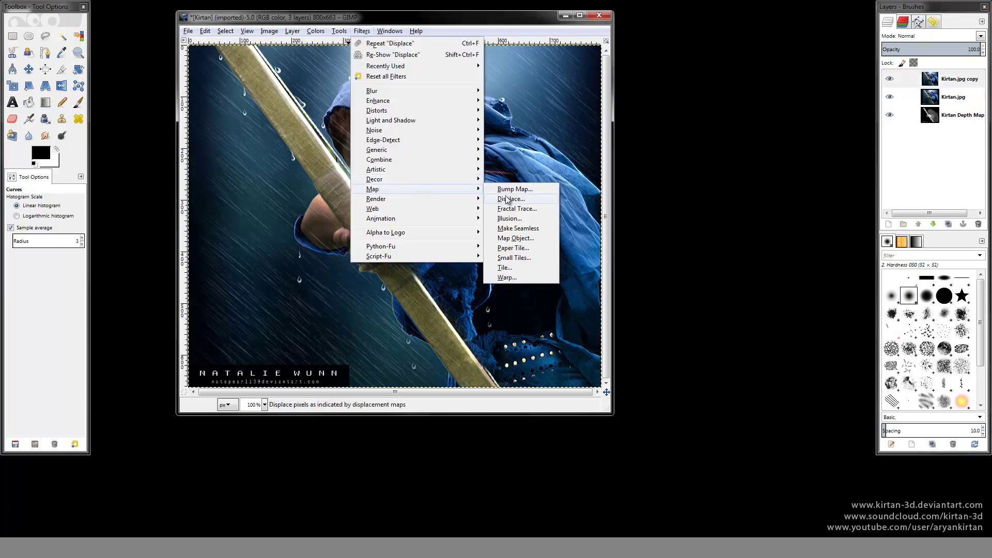
left_click(509, 199)
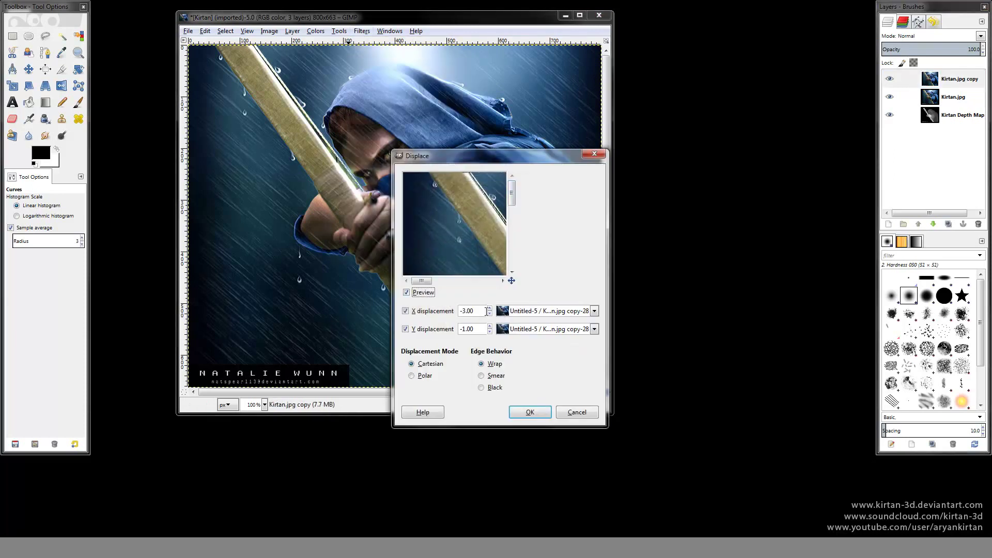
left_click(548, 310)
left_click(548, 349)
left_click(568, 329)
left_click(538, 366)
double_click(467, 313)
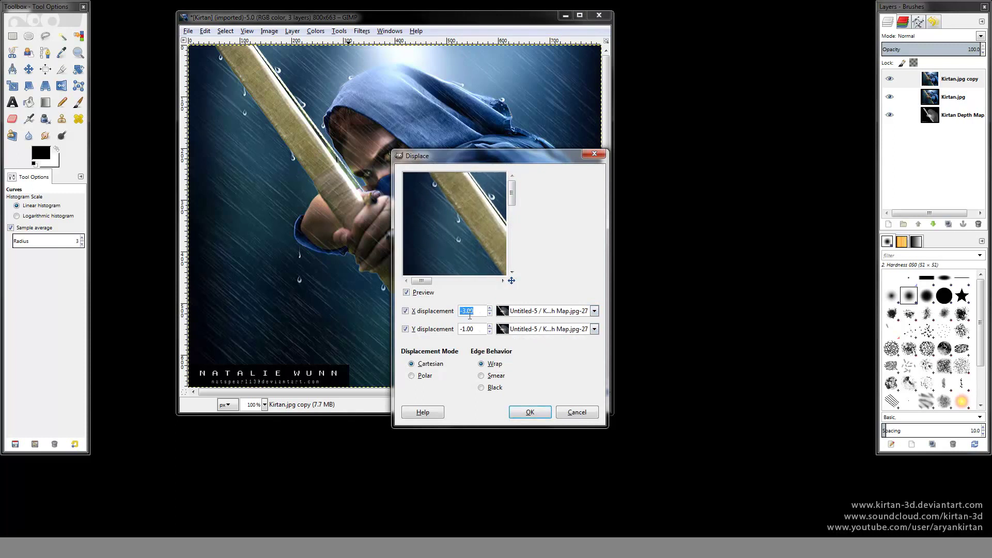
type("4")
key("Tab")
type("1")
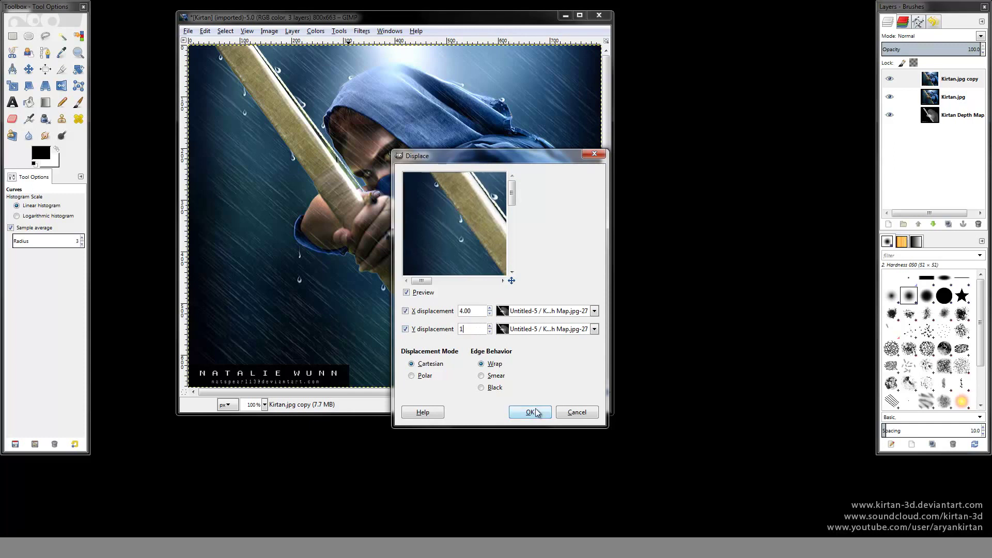
left_click(530, 412)
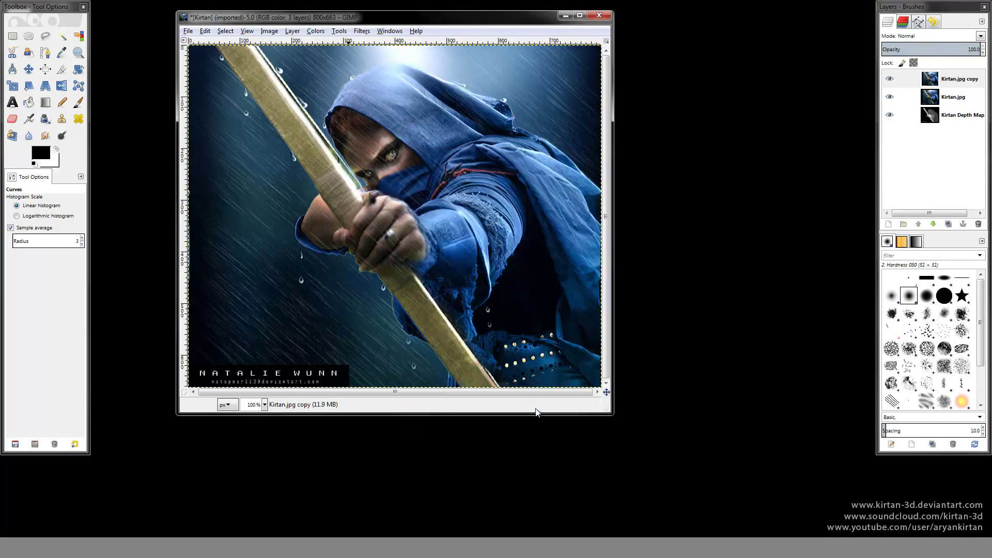
- Hide the copy and set Kirtan.jpg's displacement amounts to X -4.00 and Y -1.00
left_click(890, 79)
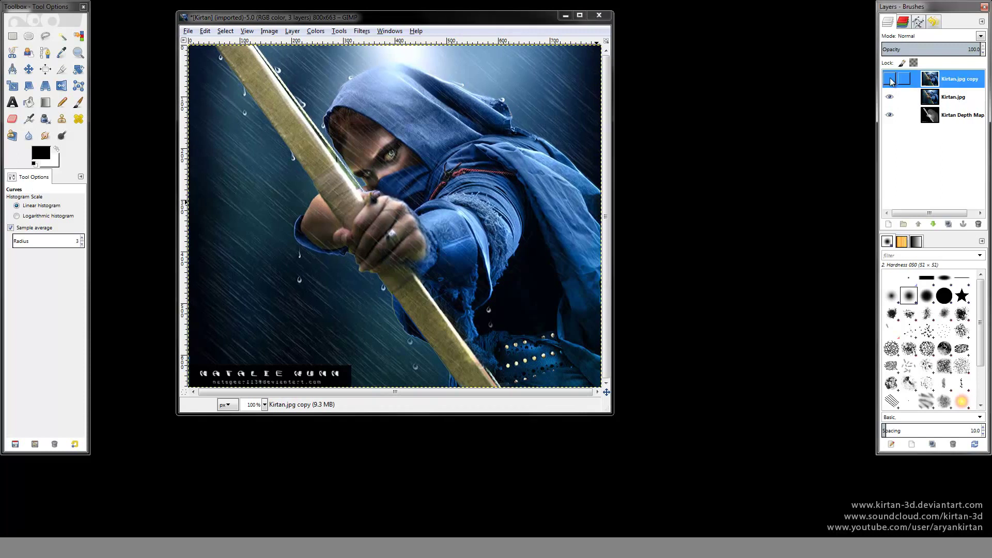
left_click(948, 98)
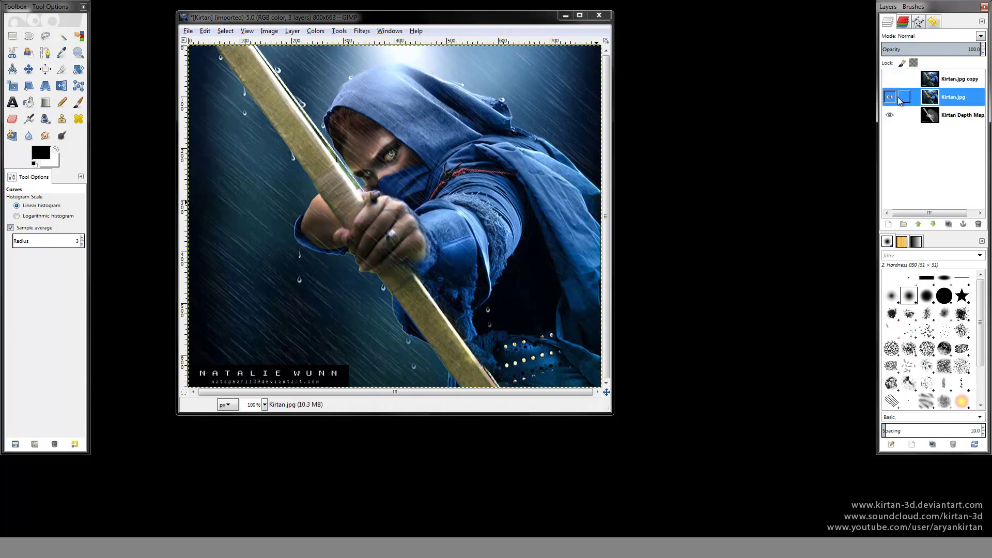
left_click(361, 32)
mouse_move(375, 189)
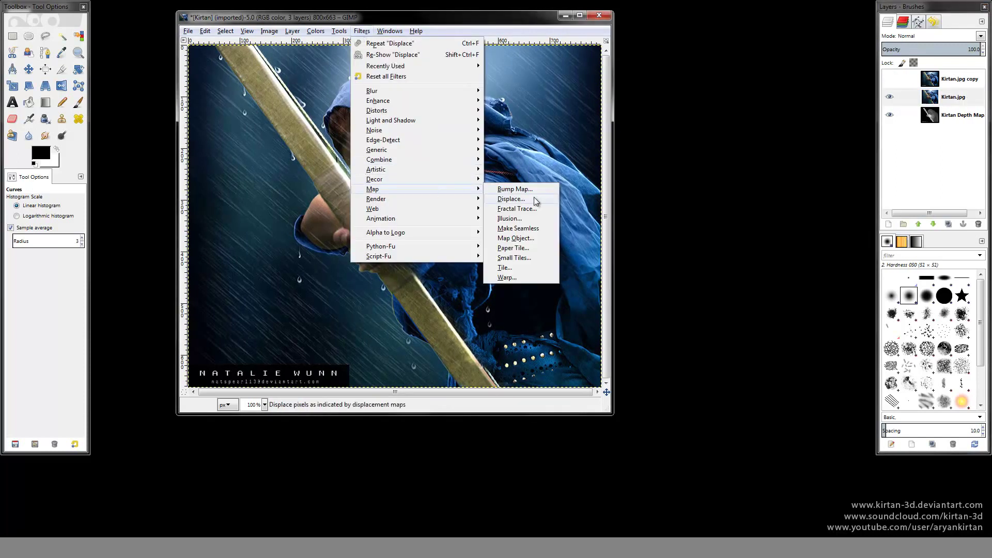
left_click(515, 204)
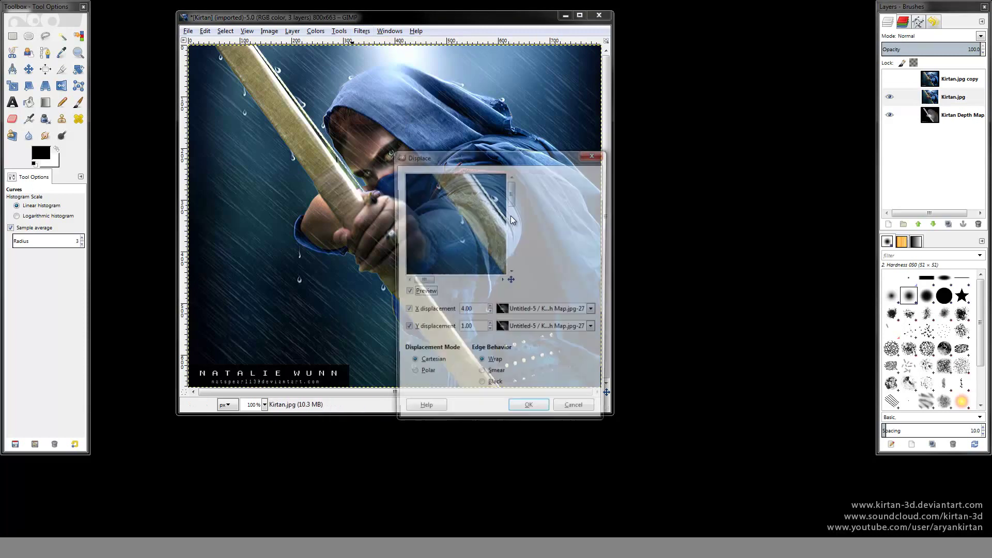
left_click(460, 311)
type("-")
left_click(462, 331)
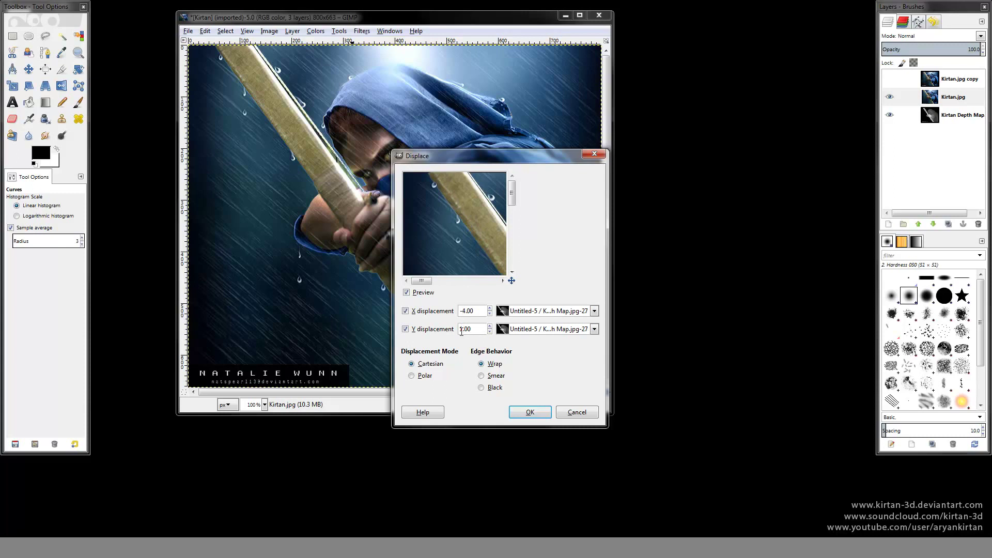
type("-")
- Keep the depth map for both displacement maps, apply it, and show the copy layer again
left_click(555, 315)
left_click(556, 316)
left_click(548, 331)
left_click(551, 366)
left_click(524, 414)
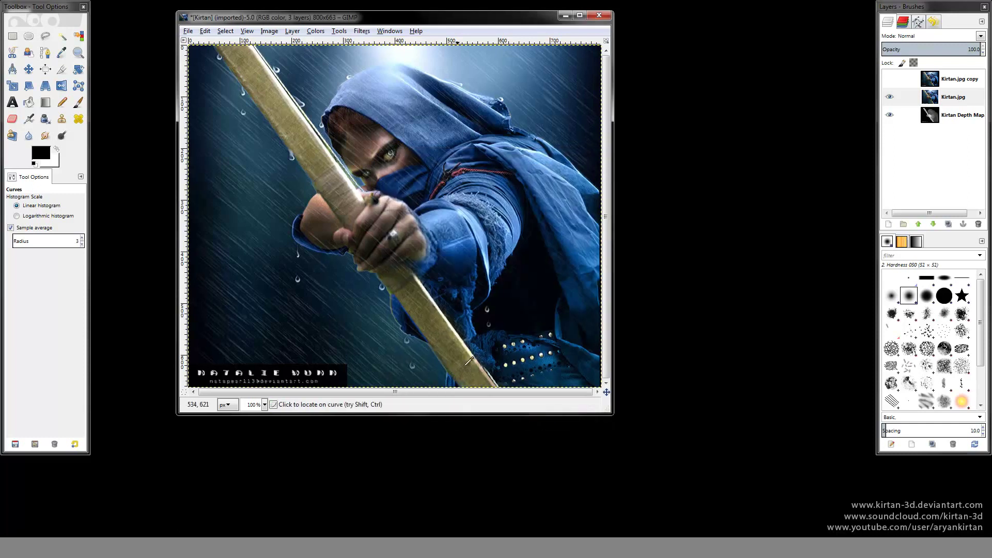
left_click(890, 79)
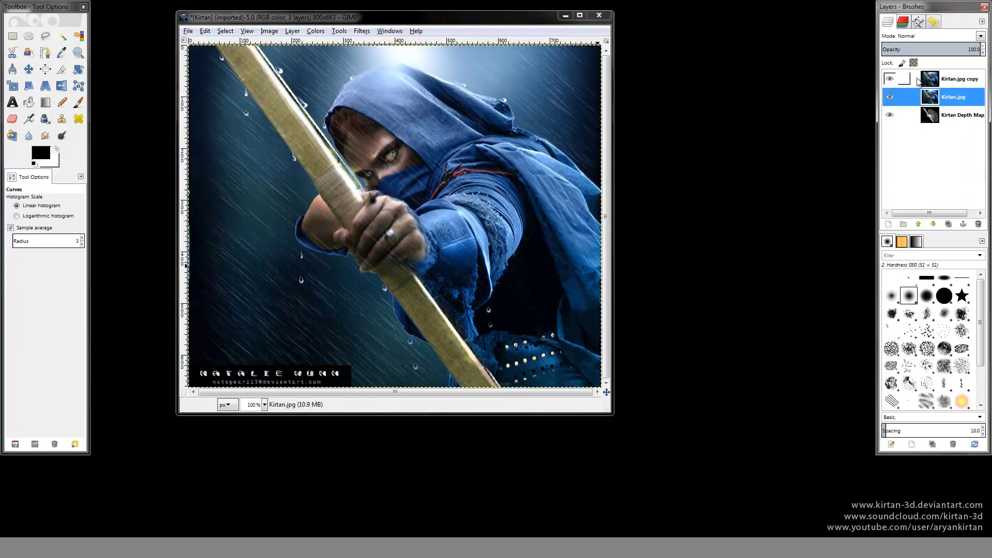
left_click(956, 78)
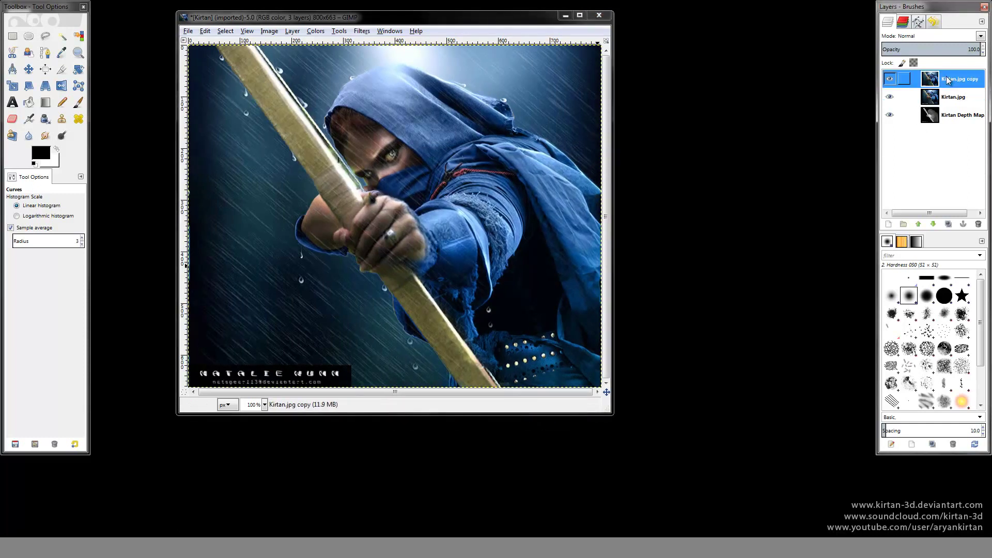
- Make the Kirtan.jpg copy cyan by pulling its Red curve endpoint to 0
left_click(315, 31)
left_click(325, 121)
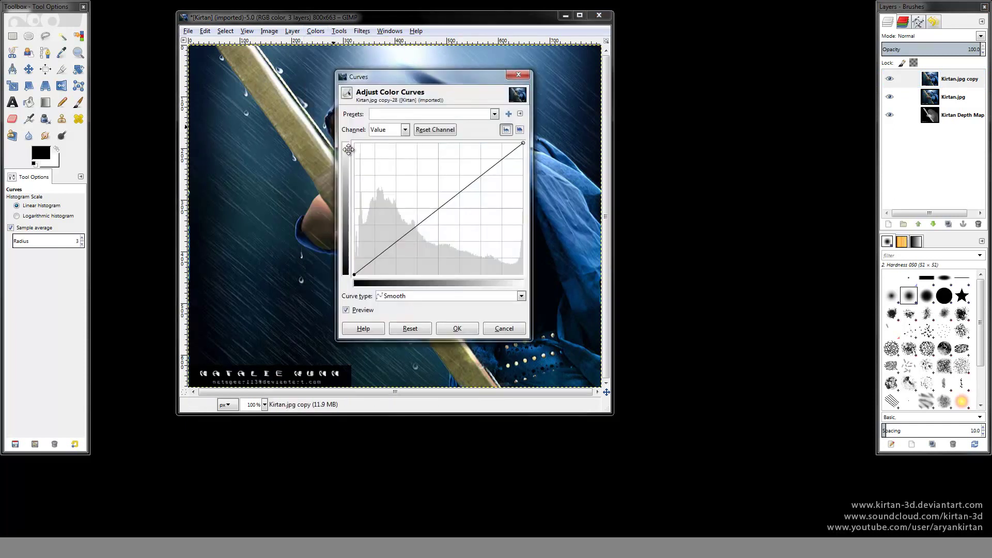
left_click(405, 130)
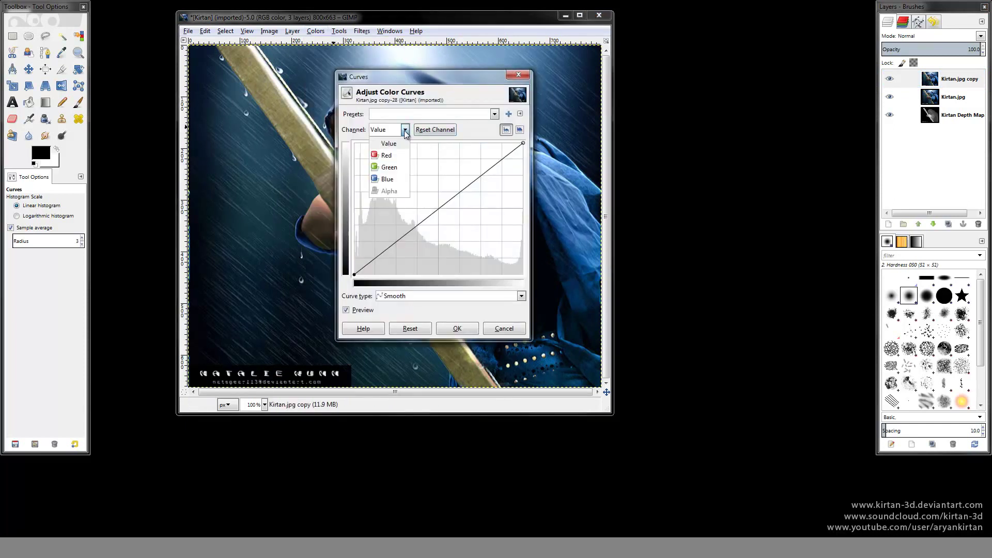
left_click(386, 155)
left_click_drag(523, 144, 558, 313)
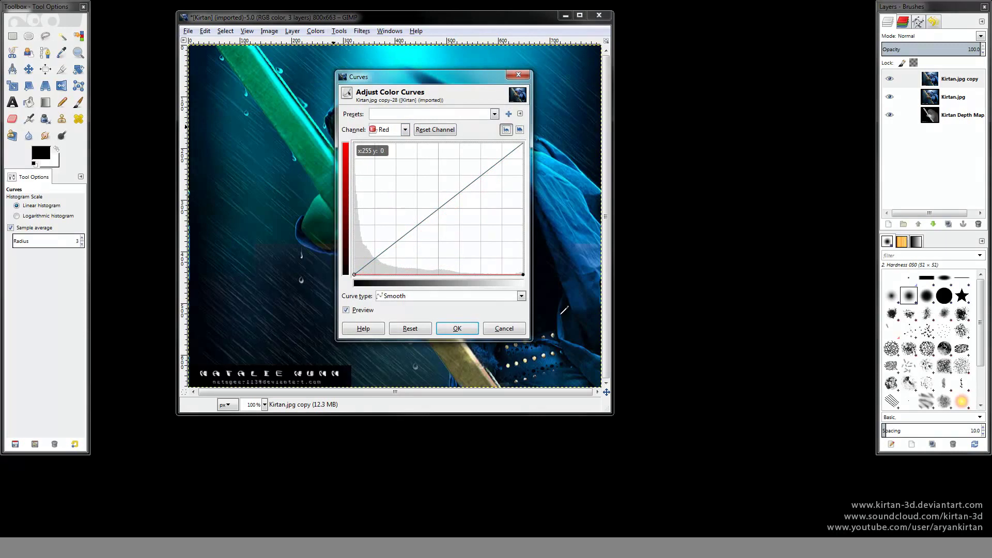
left_click(458, 329)
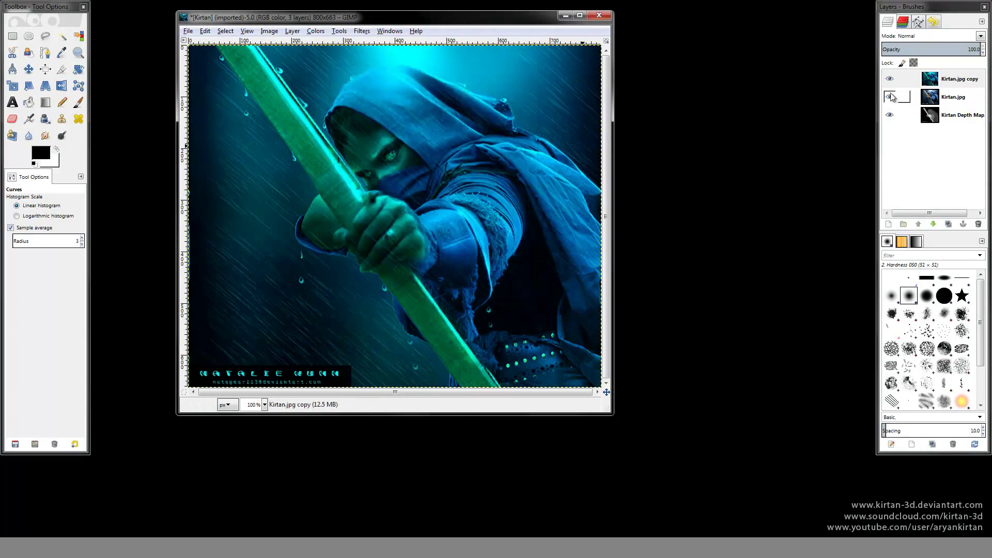
- Turn Kirtan.jpg red by zeroing its Green and Blue curves, then re-show the cyan copy
left_click(955, 98)
left_click(890, 80)
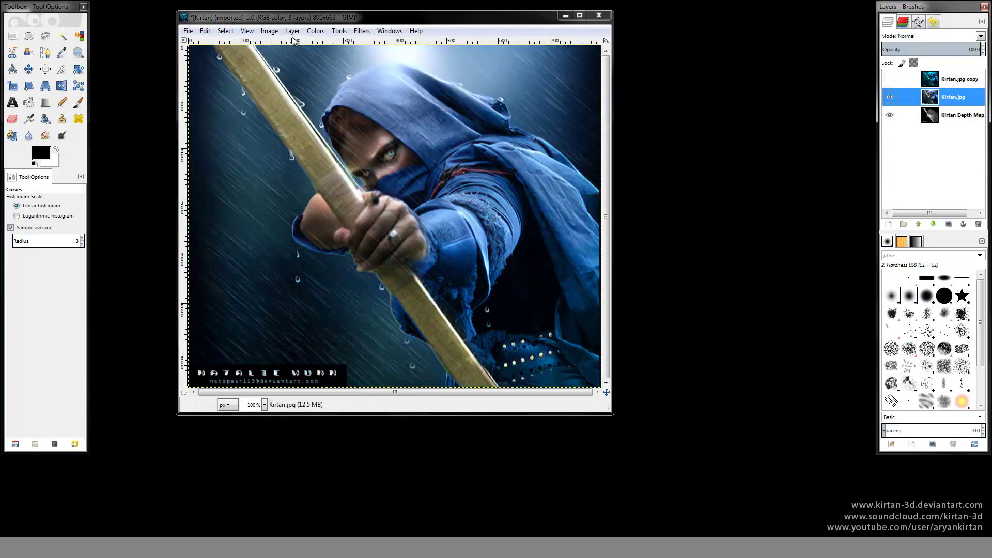
left_click(315, 31)
left_click(331, 118)
left_click(388, 130)
left_click(388, 157)
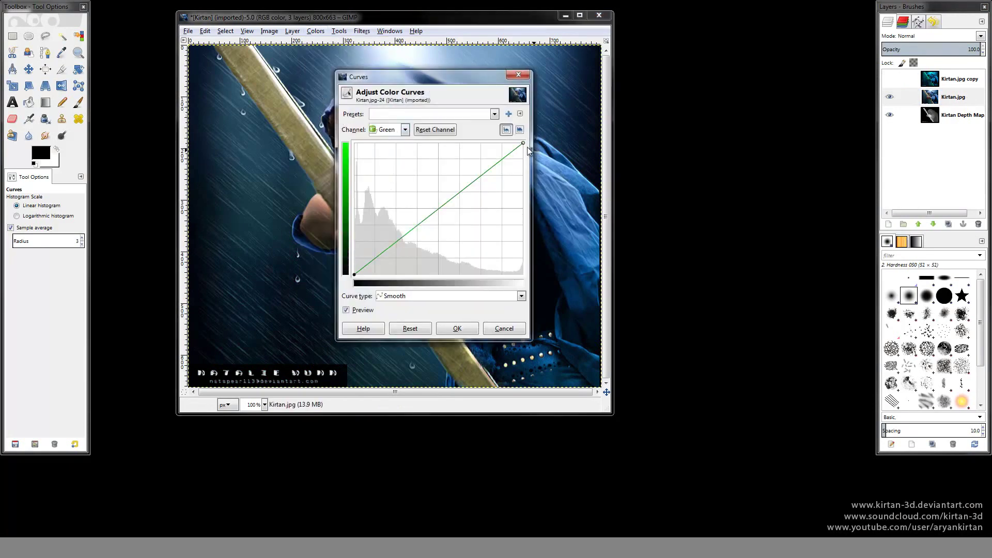
left_click_drag(523, 143, 561, 300)
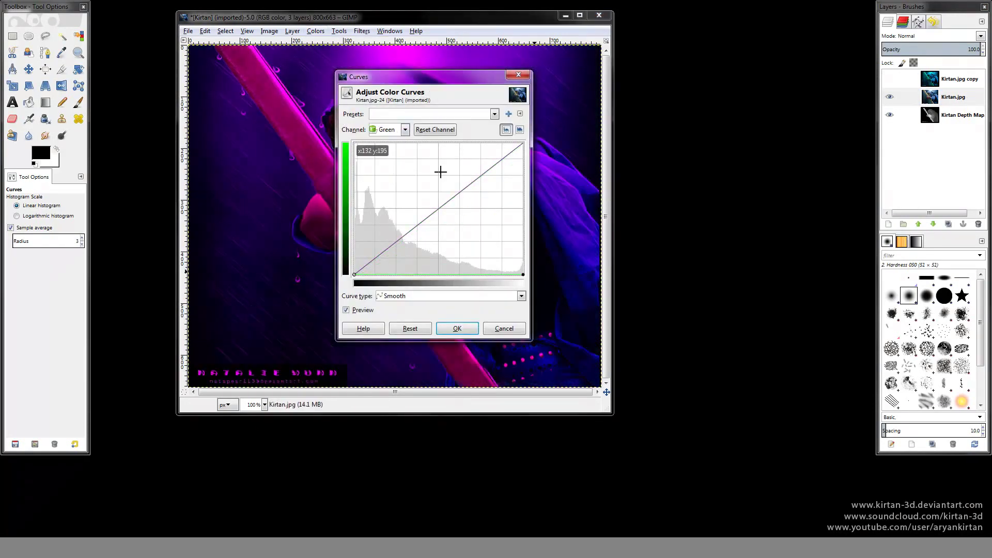
left_click(405, 129)
left_click(389, 181)
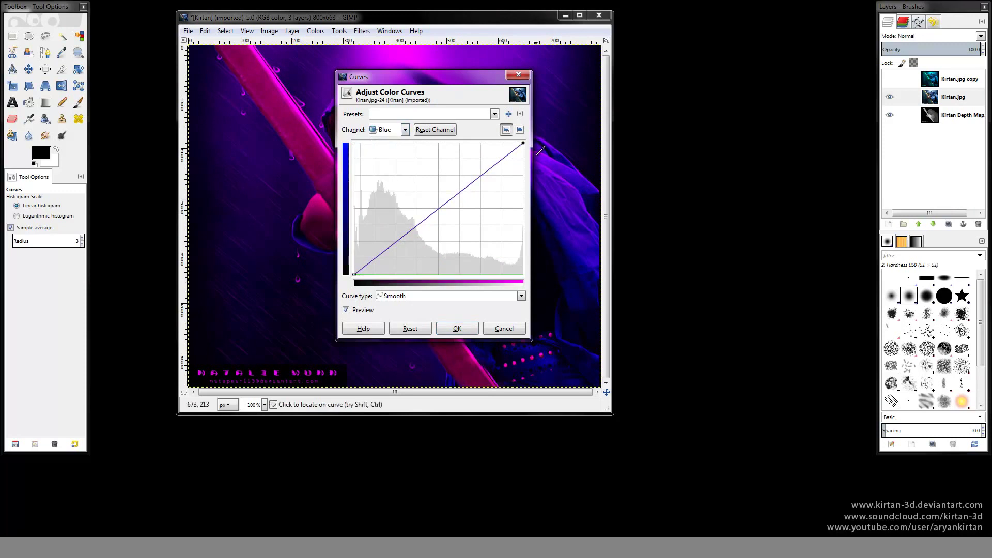
left_click_drag(523, 144, 545, 276)
left_click(458, 329)
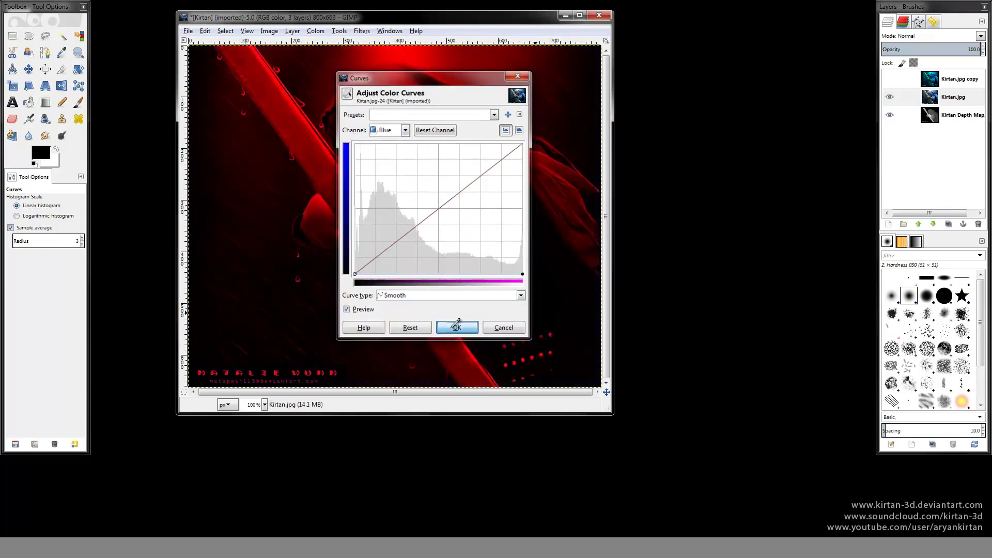
left_click(889, 78)
- Set the Kirtan.jpg copy layer's blending mode to Screen over the red layer
left_click(942, 79)
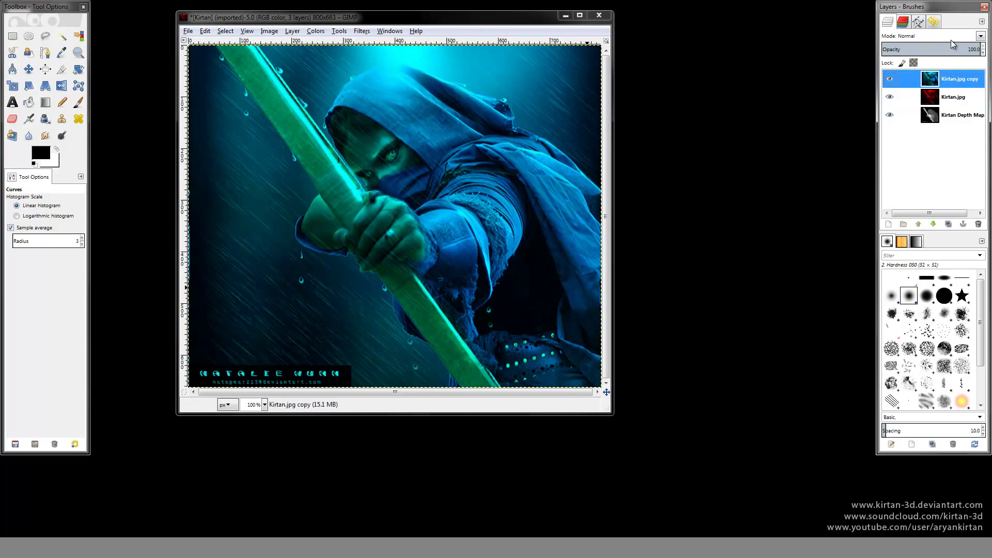
left_click(957, 37)
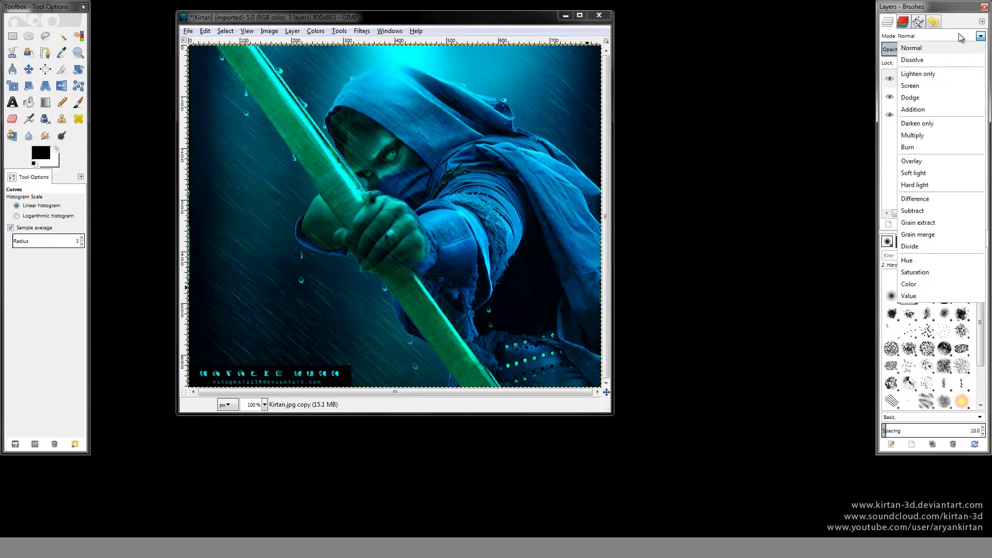
left_click(929, 87)
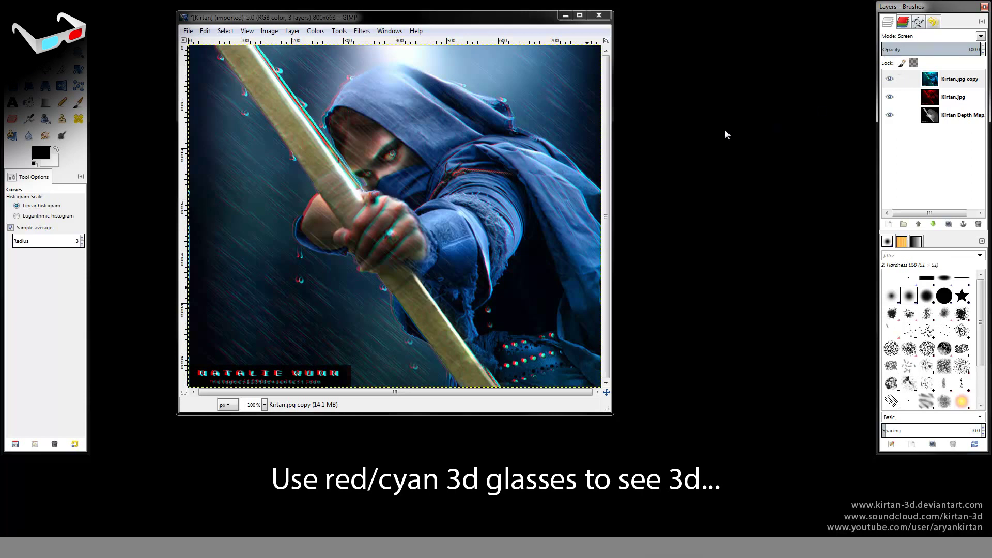
left_click(188, 31)
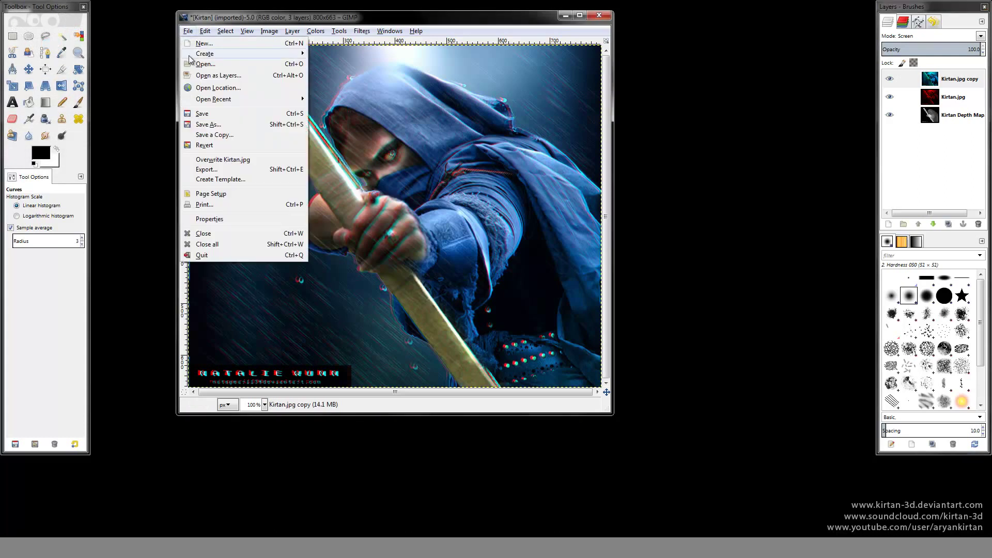
- Export the archer anaglyph to the Desktop as 02.png with default PNG options, then close it unsaved
left_click(230, 170)
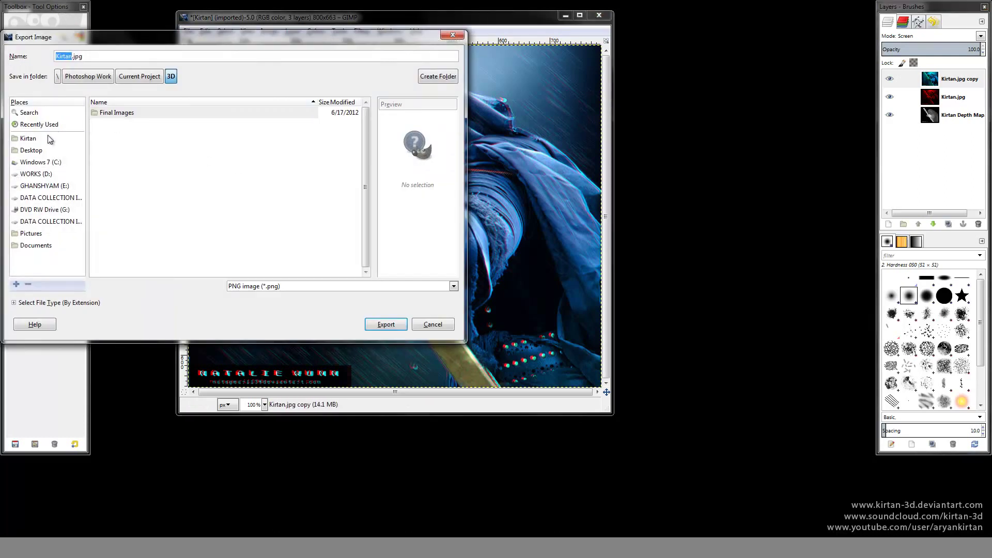
left_click(35, 150)
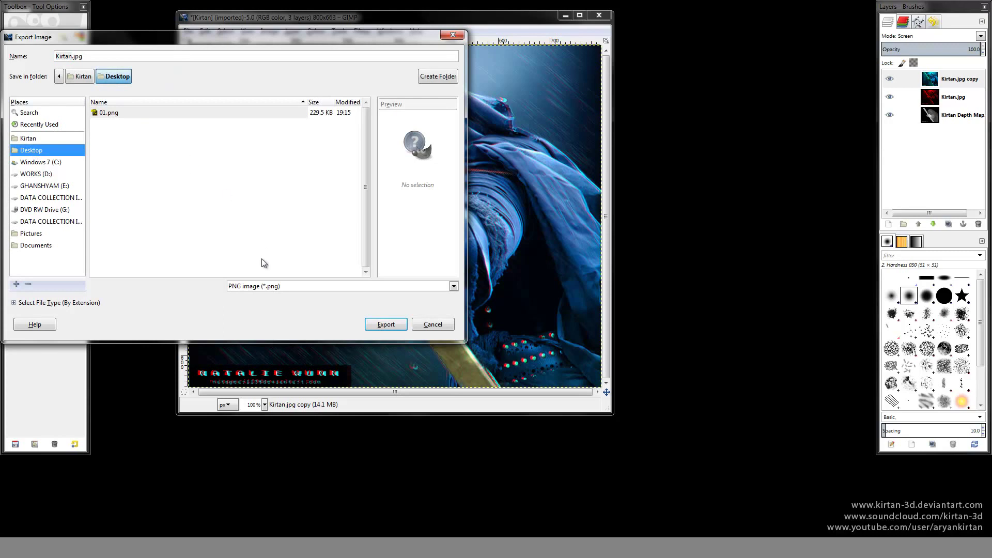
left_click(63, 56)
double_click(69, 56)
type("02.")
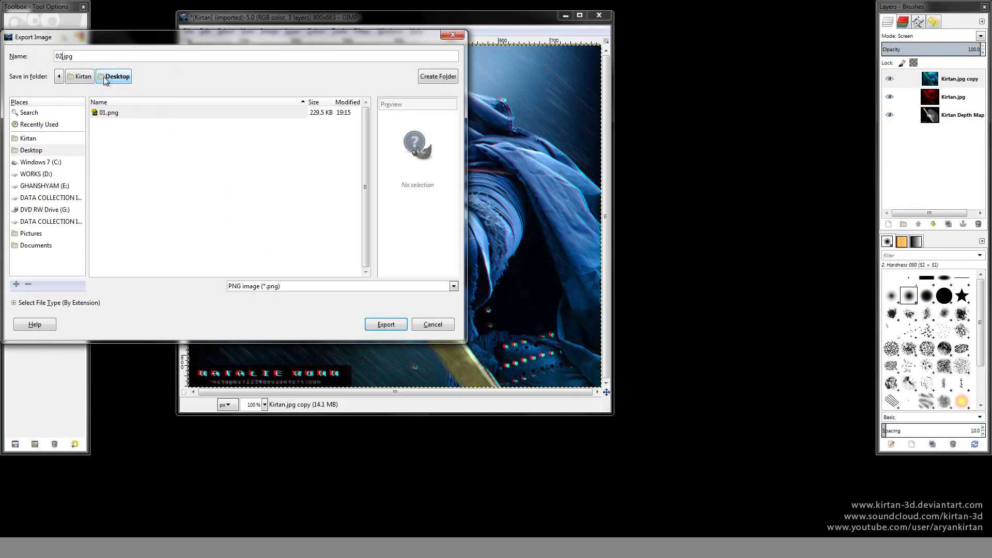
type("png")
left_click(385, 324)
left_click(500, 371)
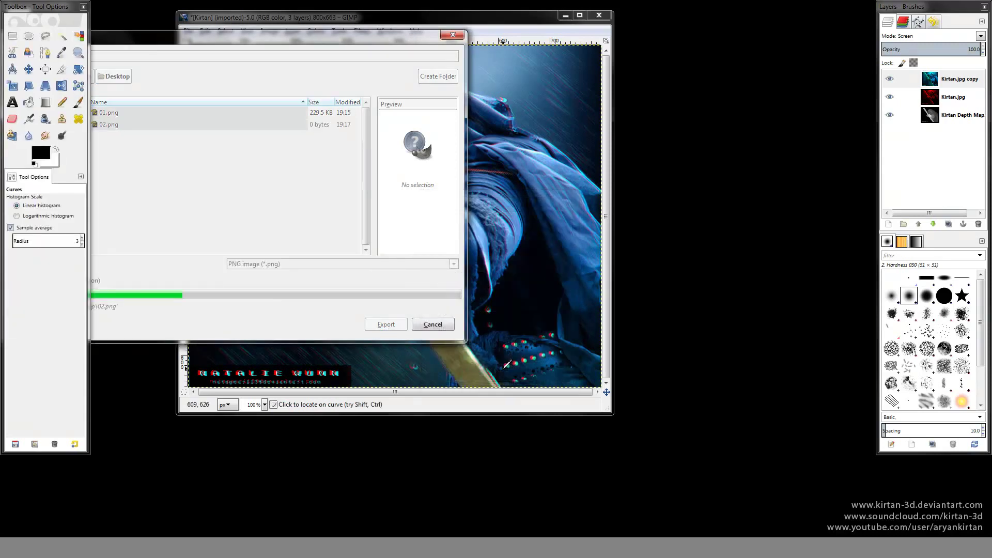
left_click(599, 15)
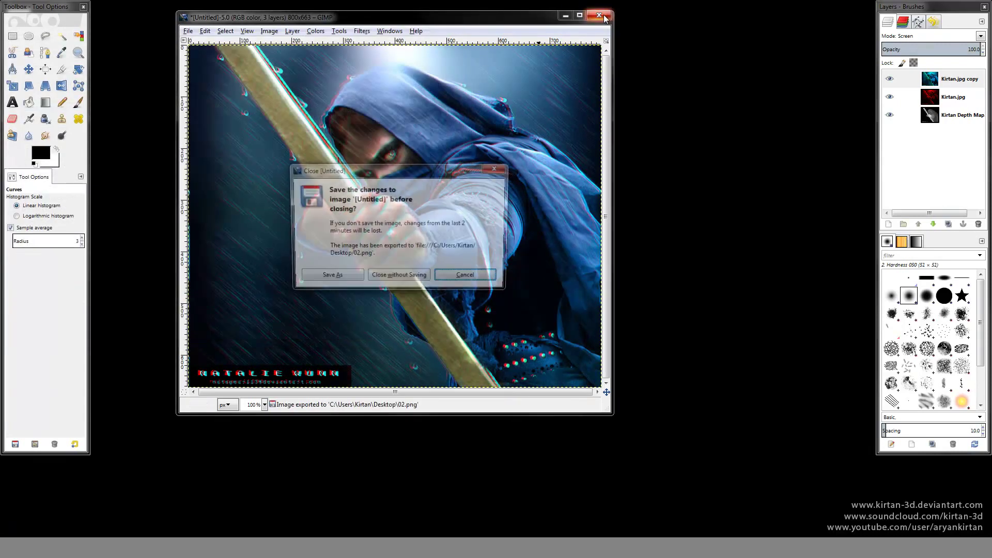
left_click(392, 279)
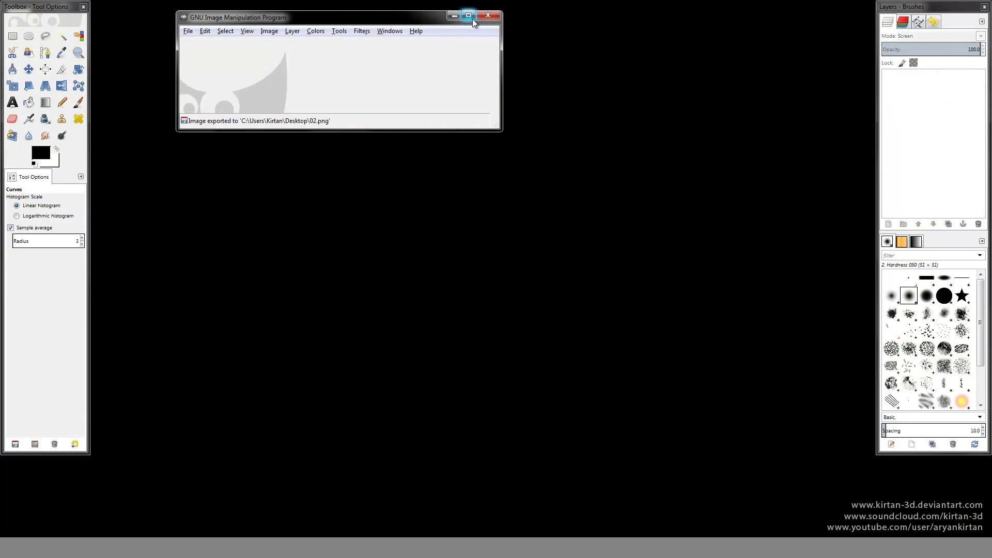
- Quit GIMP, open 01.png from the Desktop in Photo Gallery, and advance to 02.png
left_click(488, 16)
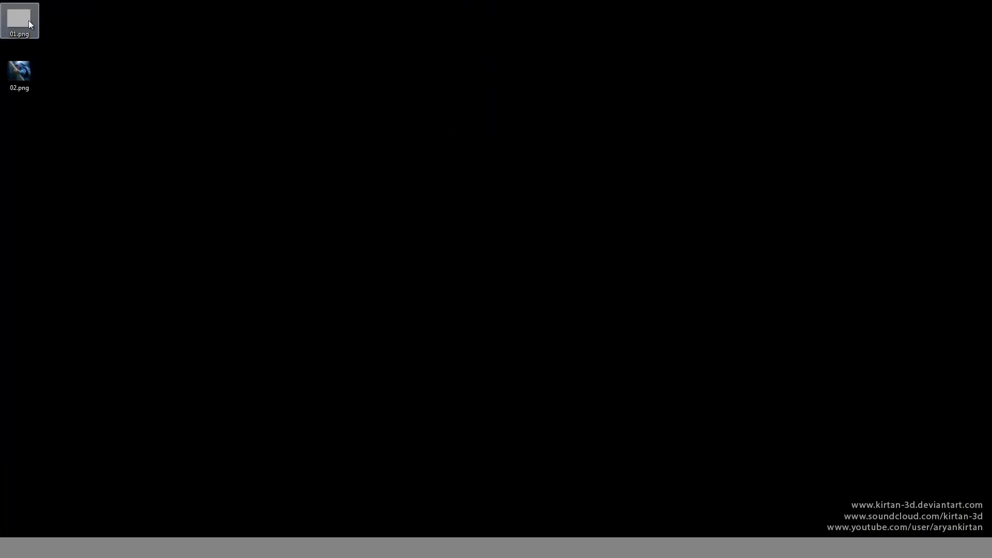
double_click(18, 18)
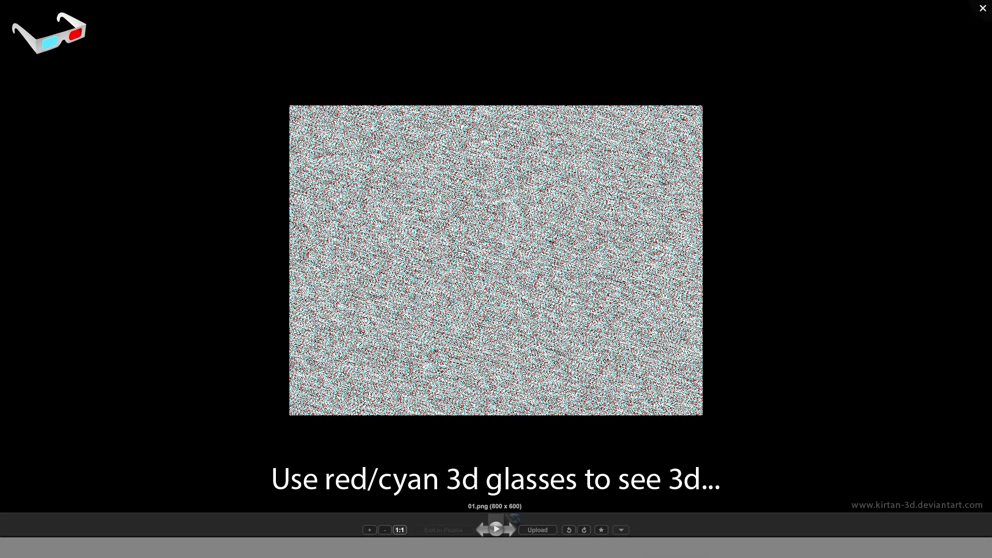
key("Right")
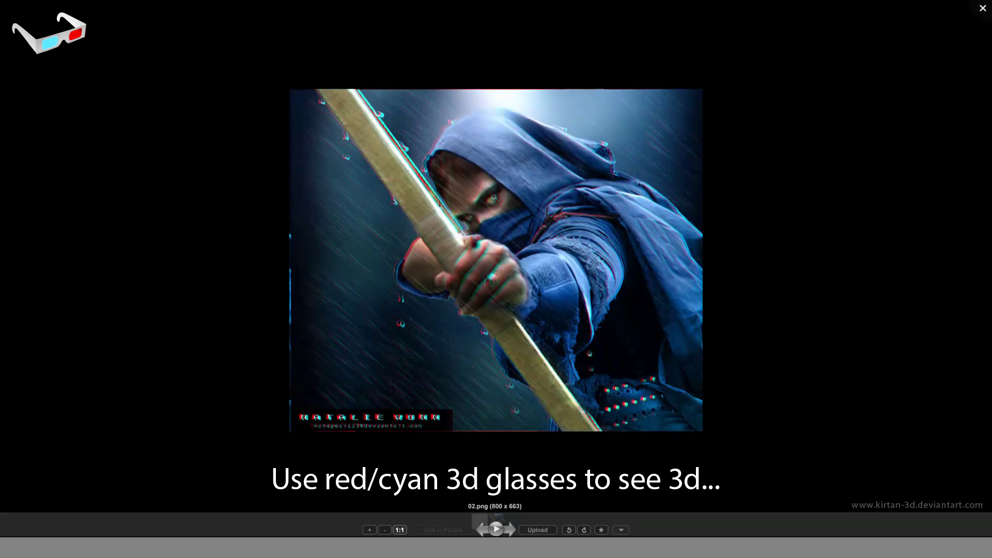